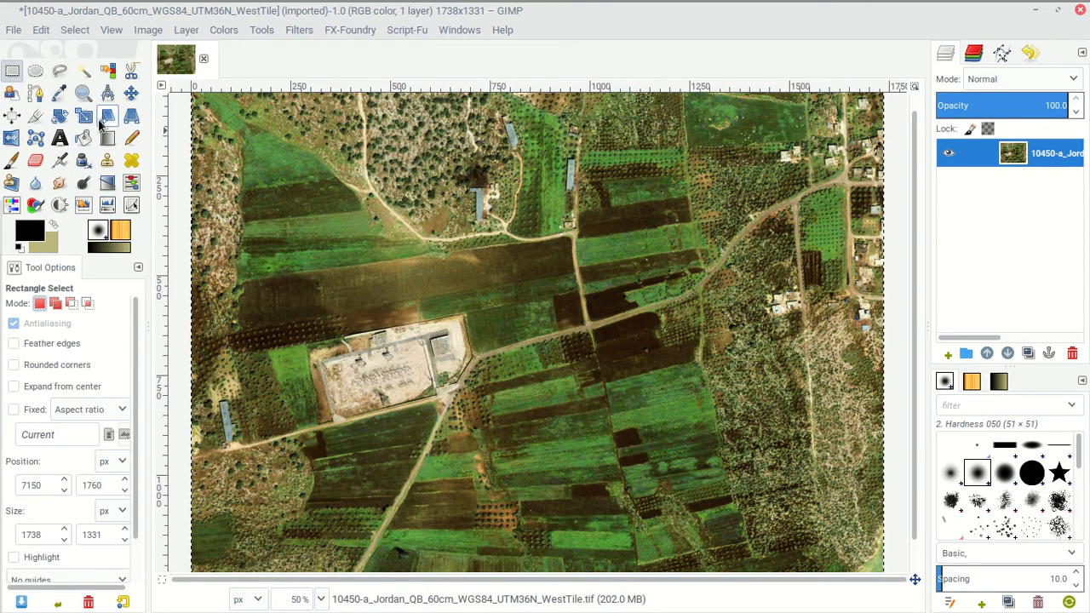
# - Select areas by color using the Composite criterion at threshold 6.8, sampling the green field east of the walled compound
pyautogui.click(108, 72)
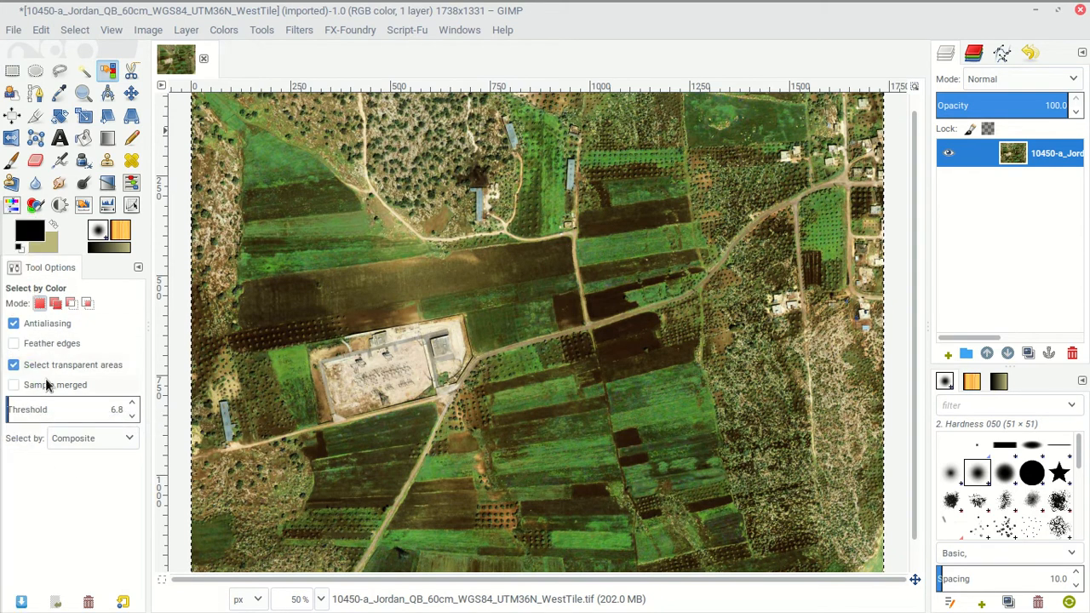
pyautogui.click(80, 438)
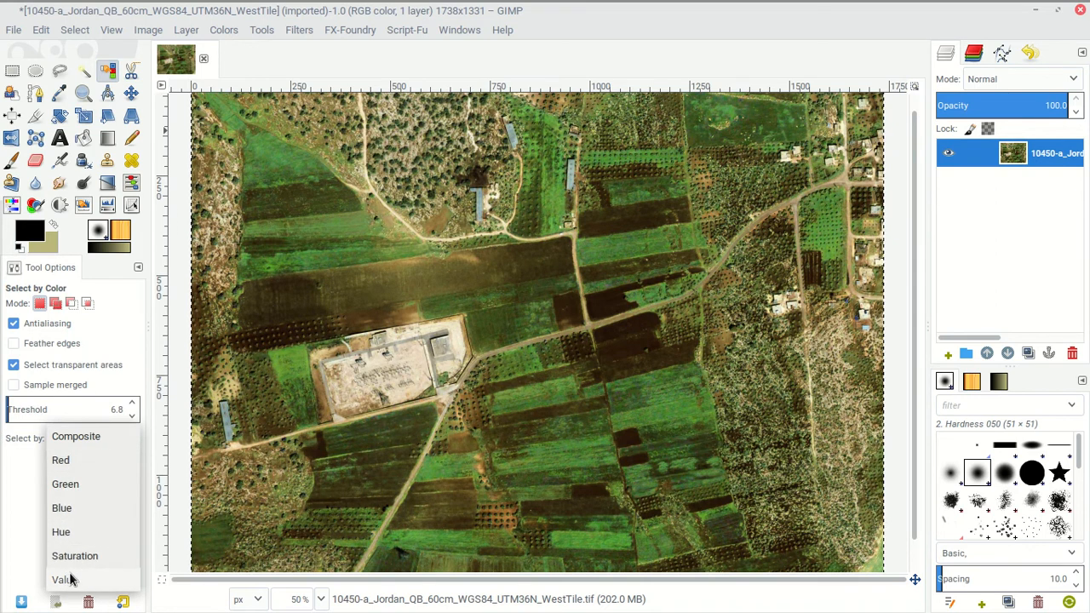
pyautogui.click(71, 446)
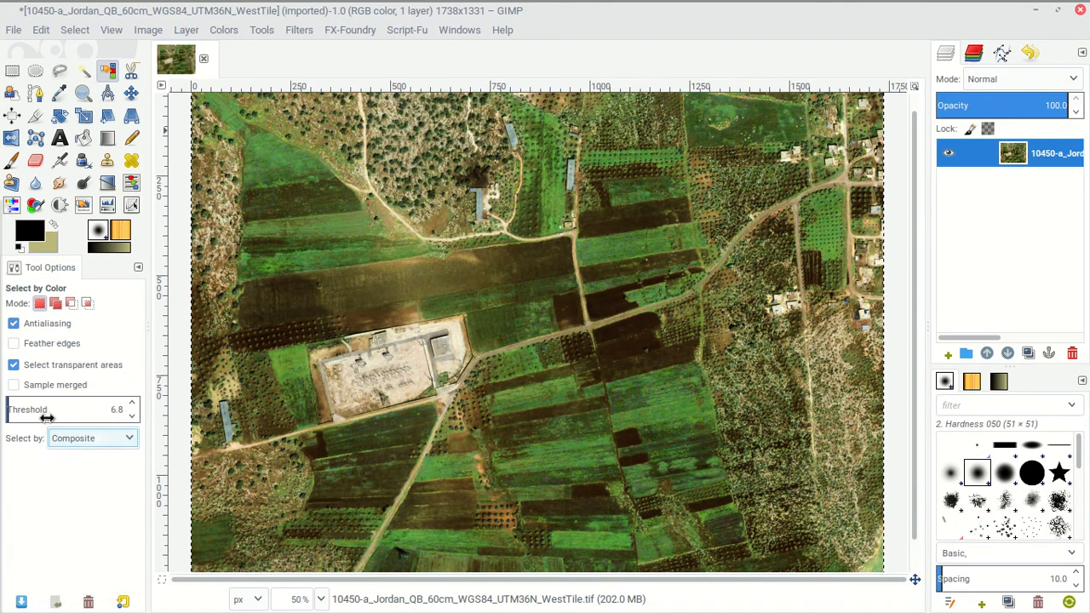
pyautogui.click(529, 389)
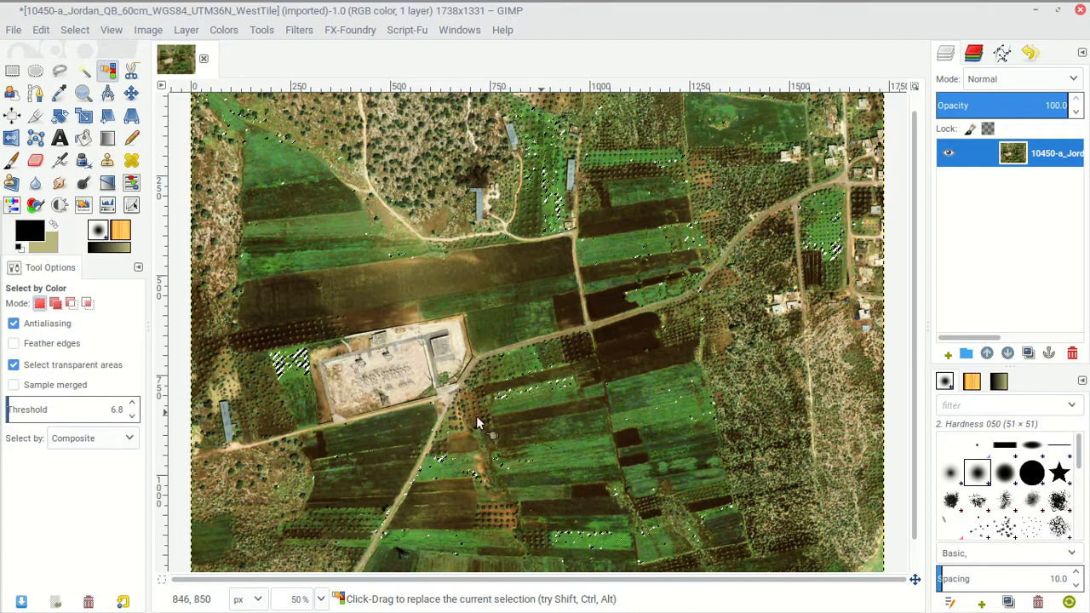
# - Reselect green areas by color, sampling at threshold 27.4 and again at 12.0 on the small plot south of the compound
pyautogui.moveTo(85, 408); pyautogui.dragTo(96, 409)
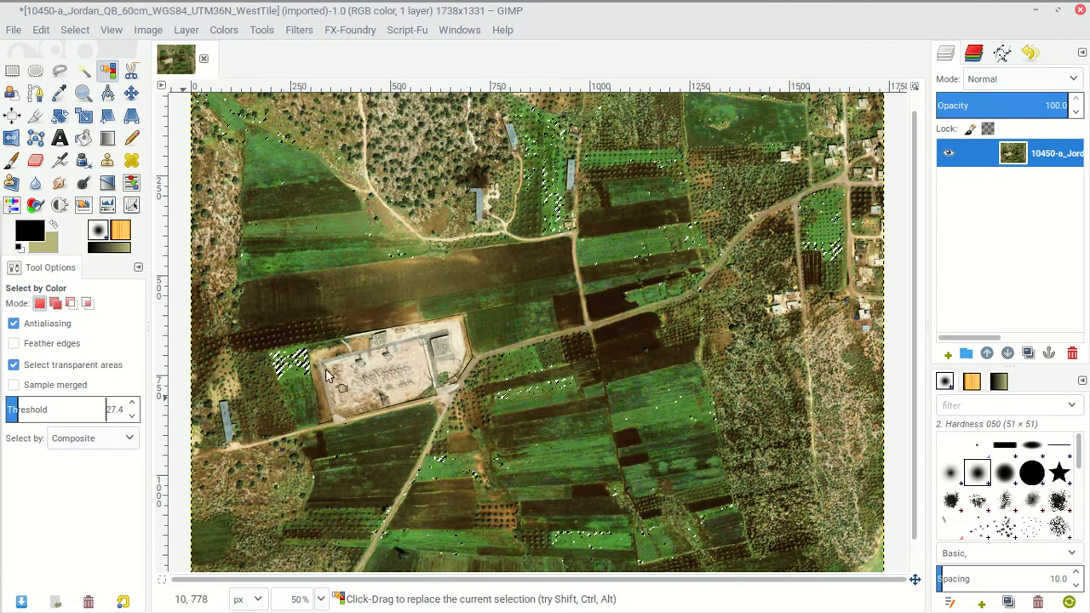
pyautogui.click(530, 393)
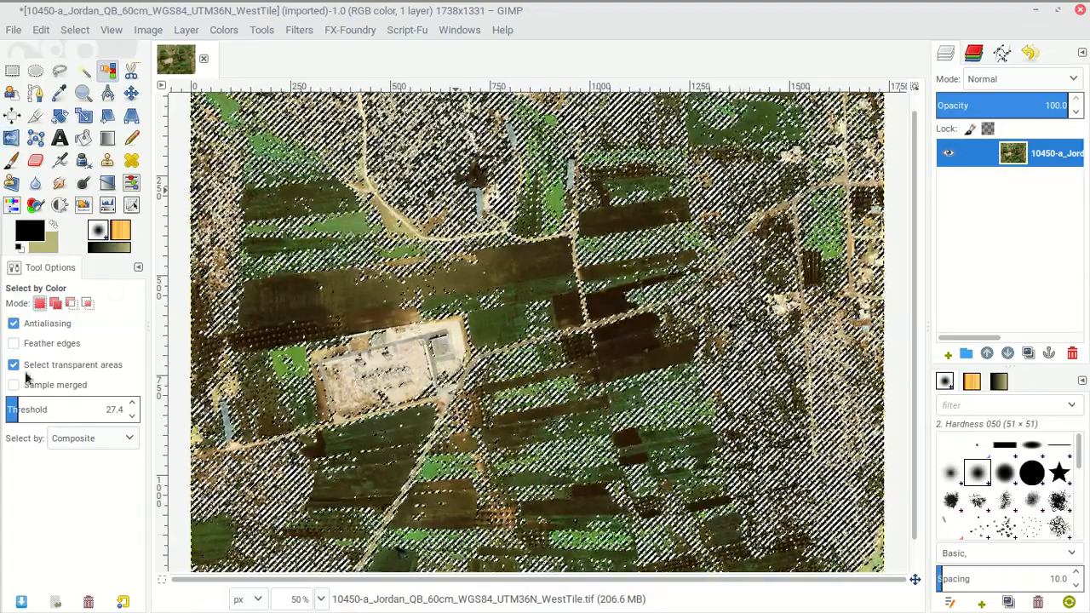
pyautogui.moveTo(19, 411); pyautogui.dragTo(13, 411)
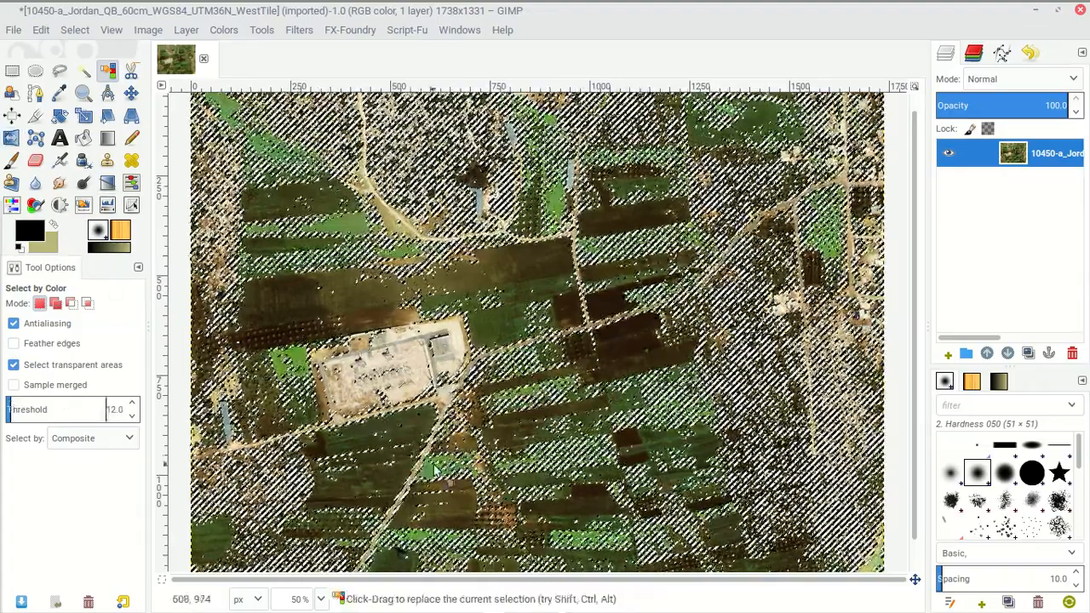
pyautogui.click(433, 467)
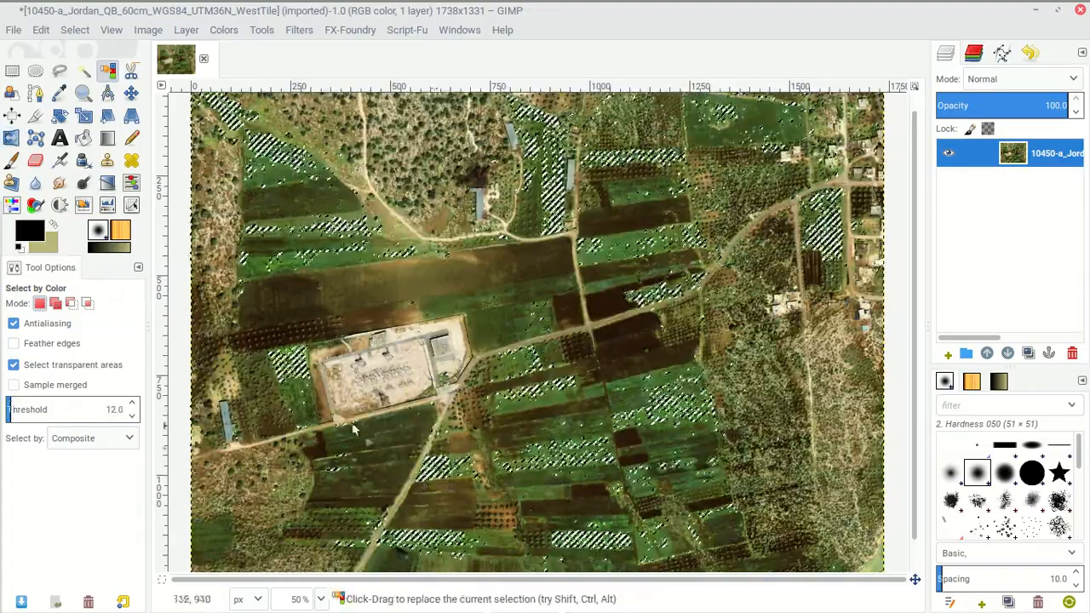
# - Select by the Green channel from the small plot south of the compound, reducing the threshold to 8.6 and resampling
pyautogui.click(88, 439)
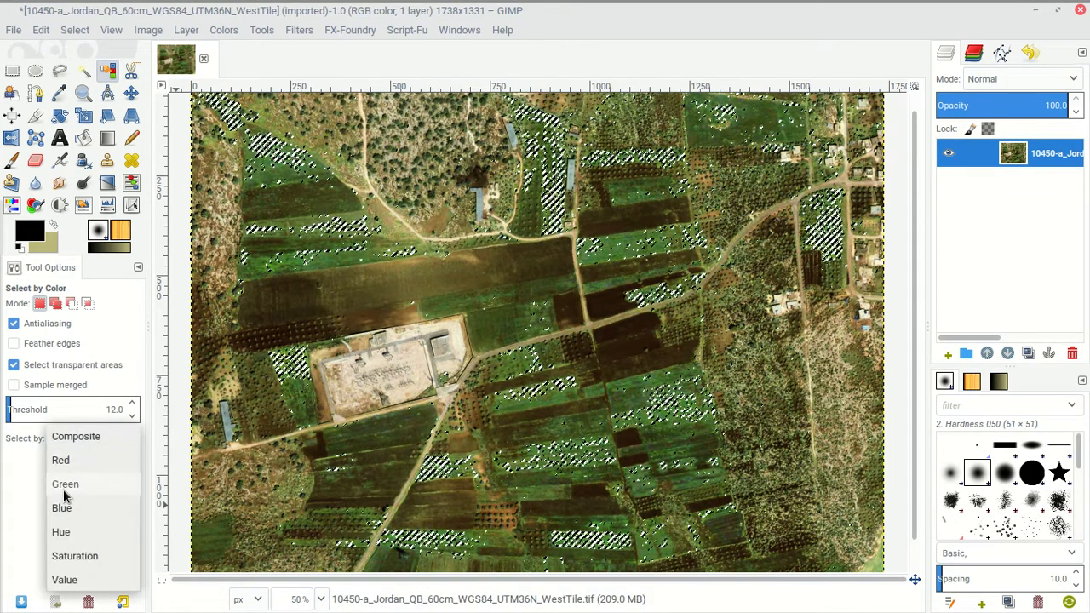
pyautogui.click(68, 482)
pyautogui.click(434, 474)
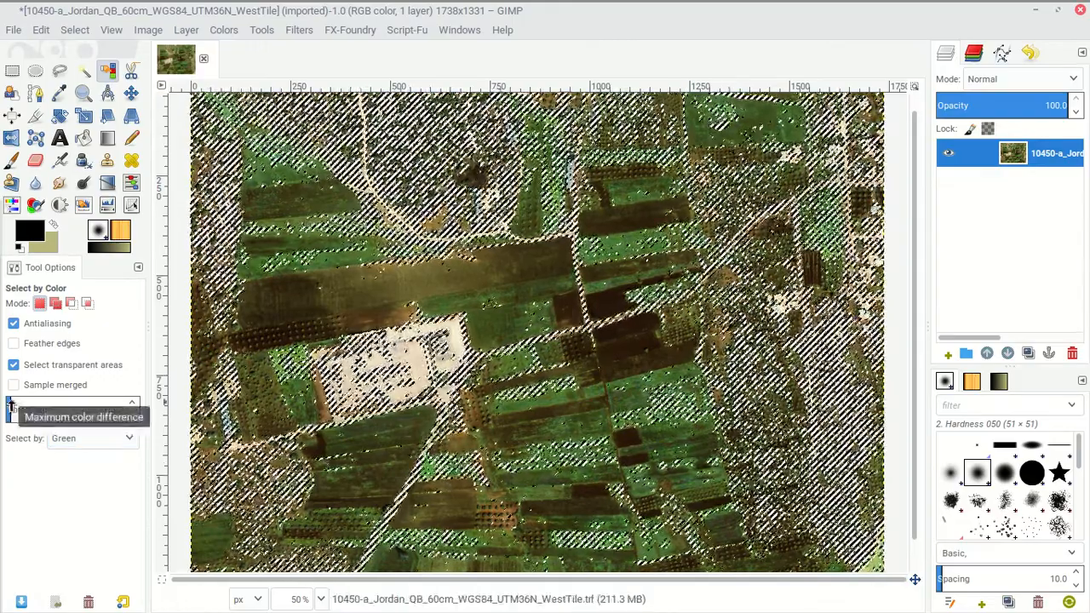
pyautogui.click(430, 471)
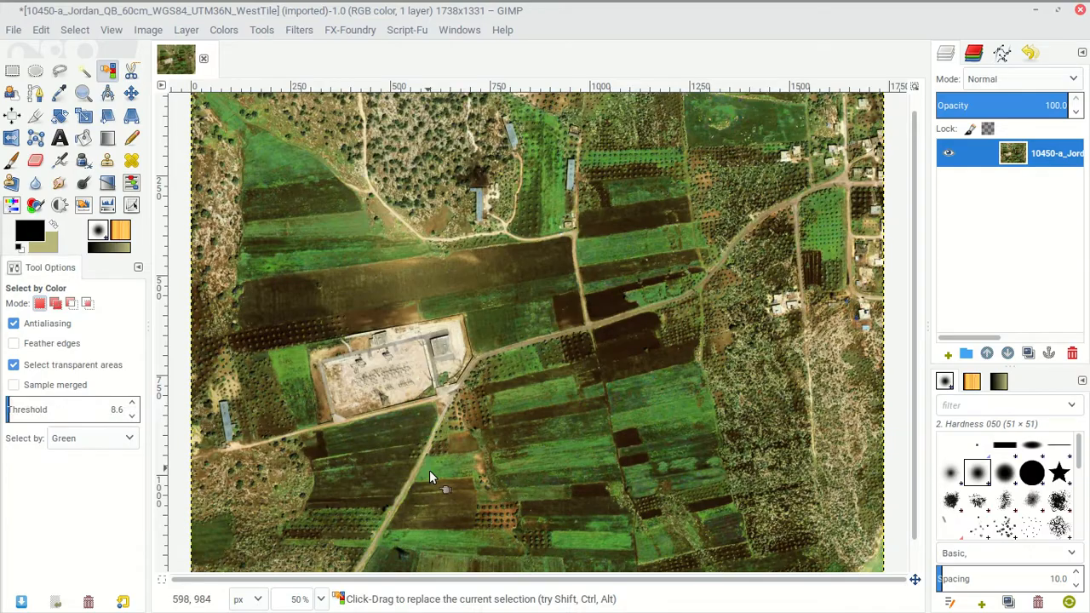
# - Restore the Composite criterion and sample several green fields around the compound to select the matching vegetation by color
pyautogui.click(81, 438)
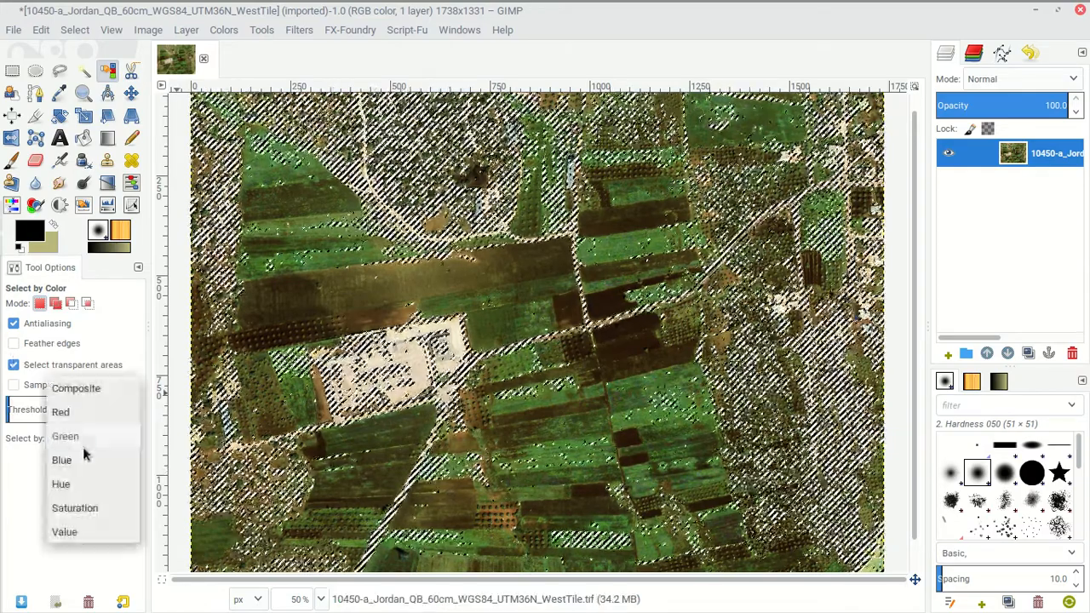
pyautogui.click(78, 394)
pyautogui.click(441, 467)
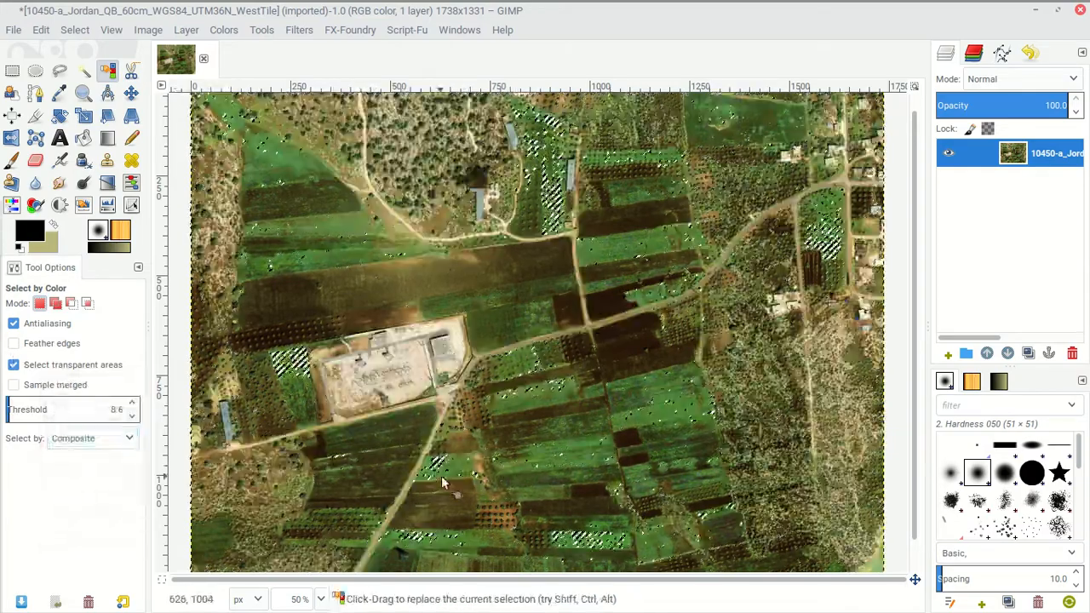
pyautogui.click(430, 467)
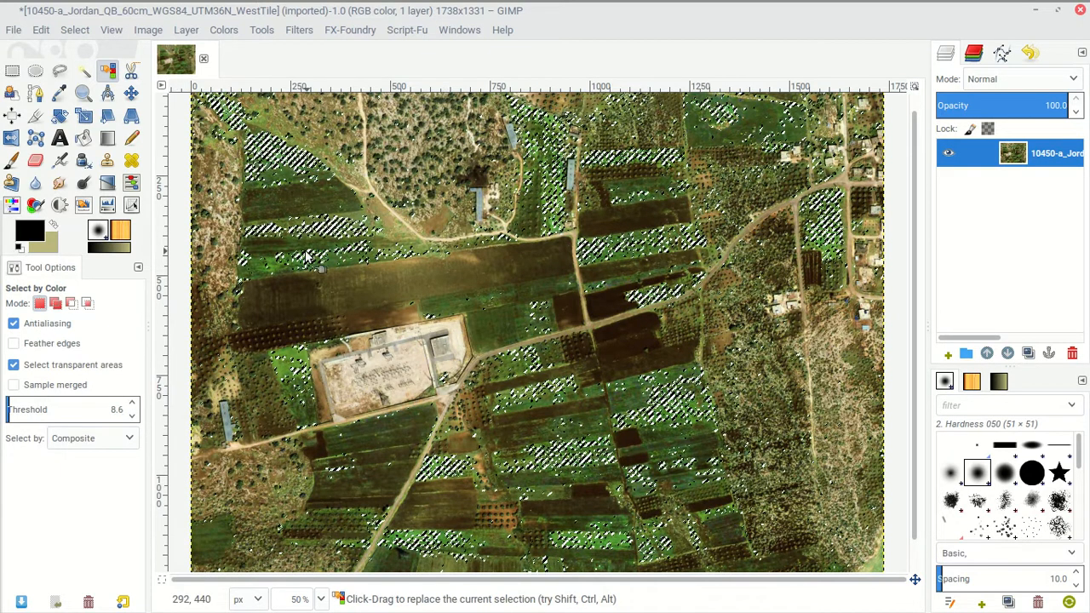
pyautogui.click(266, 272)
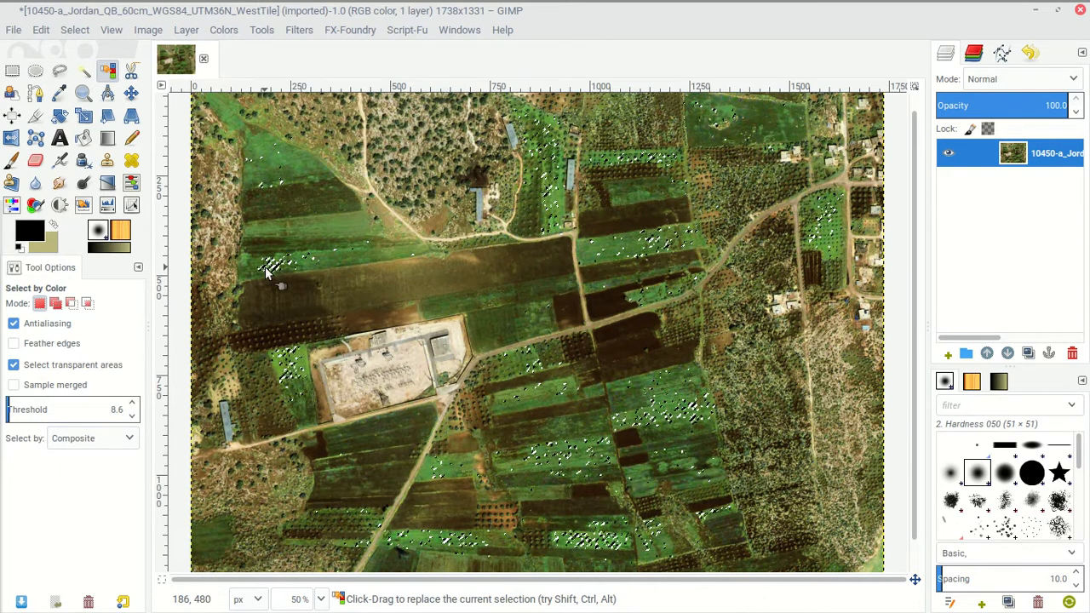
pyautogui.click(270, 342)
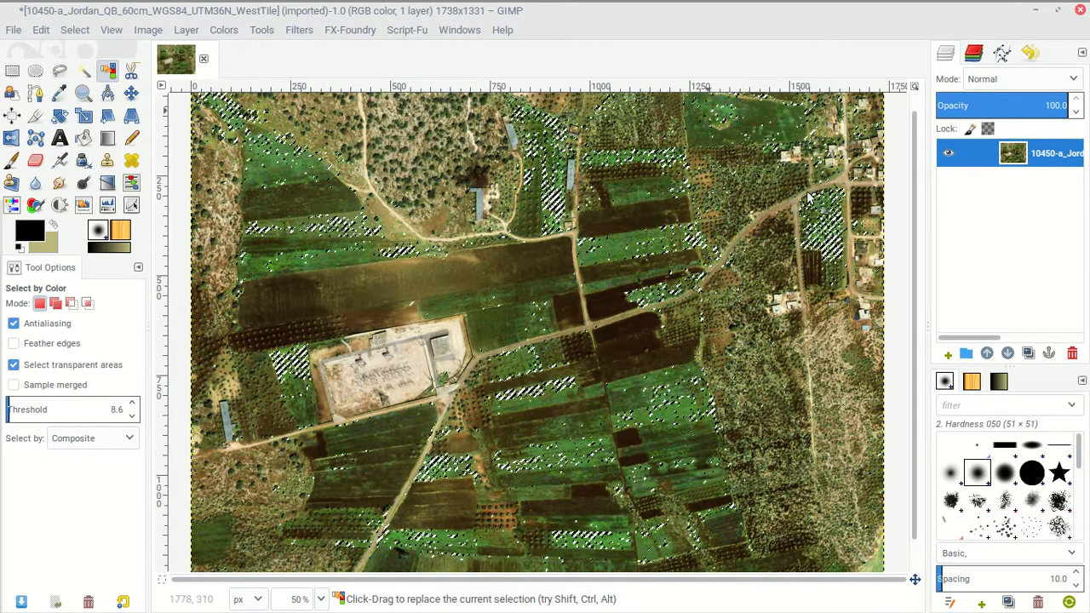
# - Copy the selected vegetation pixels and paste them as a new image
pyautogui.click(42, 32)
pyautogui.click(76, 165)
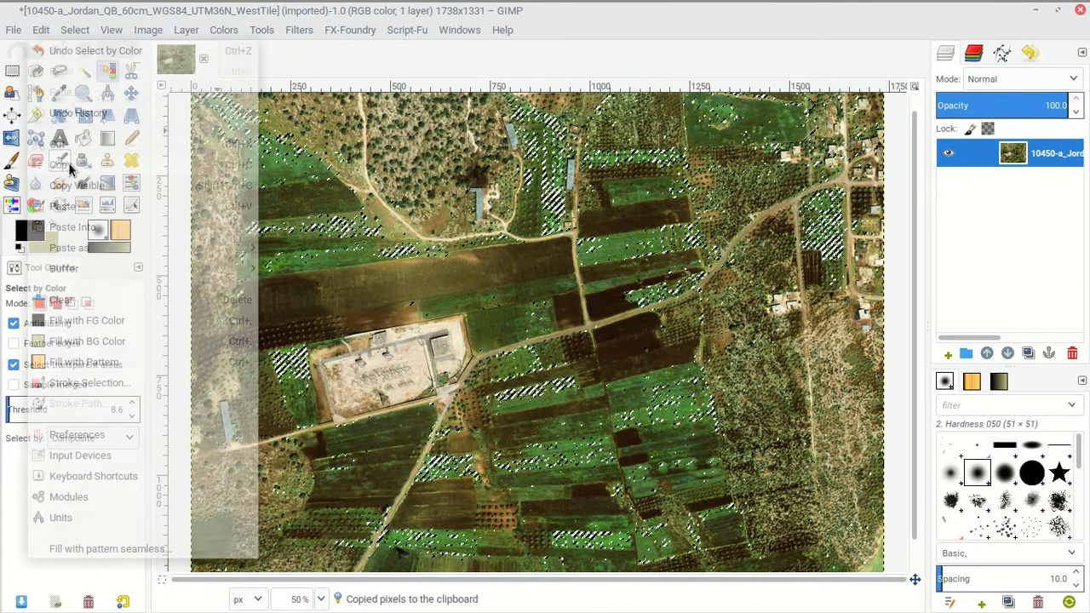
pyautogui.click(45, 30)
pyautogui.moveTo(99, 247)
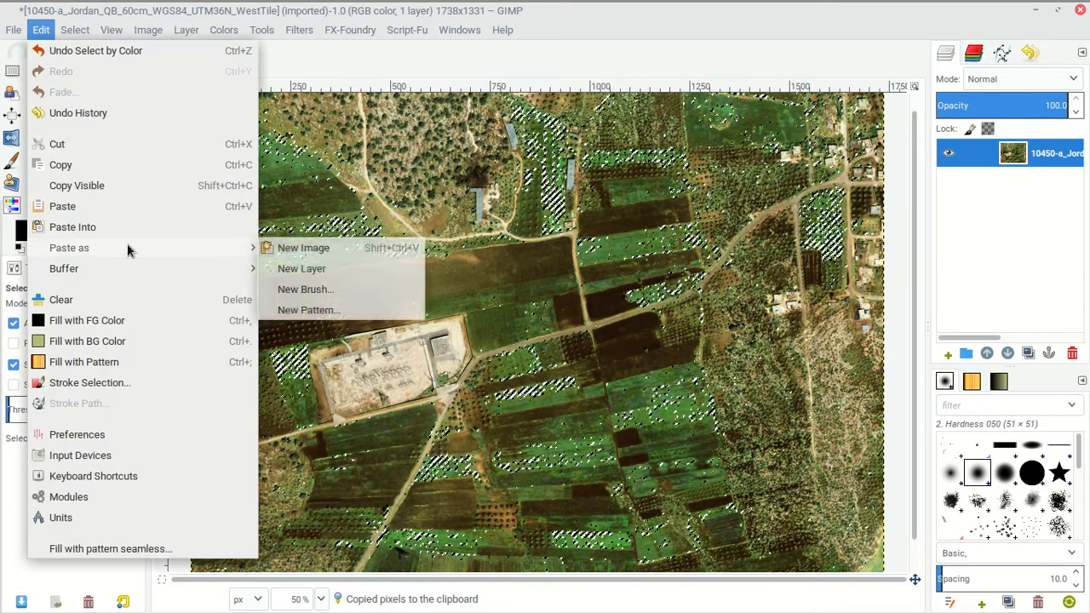
pyautogui.click(303, 247)
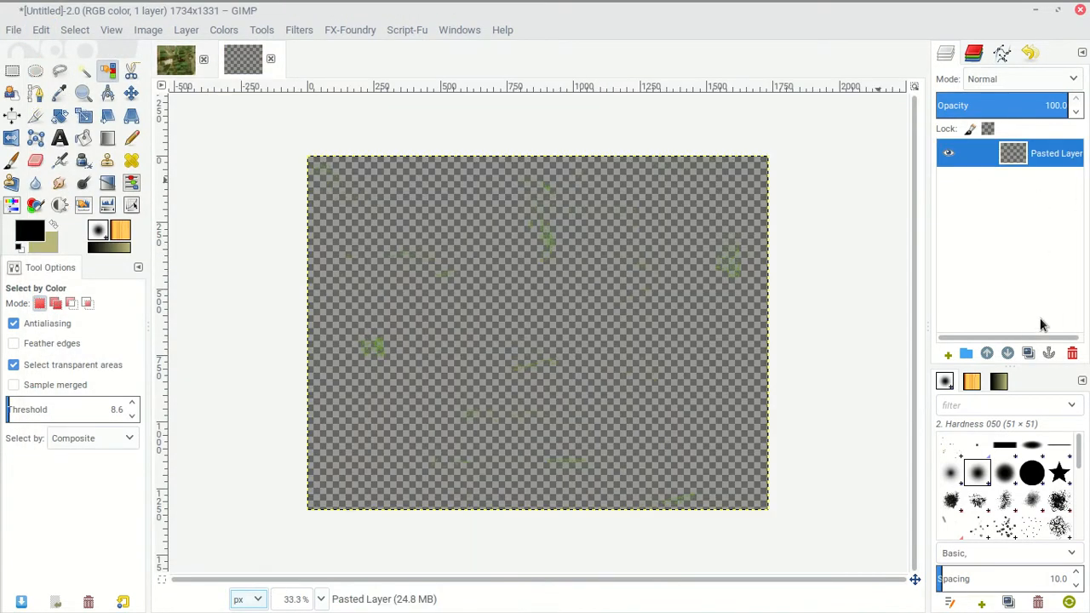
# - Add a white-filled layer beneath the pasted vegetation layer and compare the result with the source satellite image
pyautogui.click(947, 357)
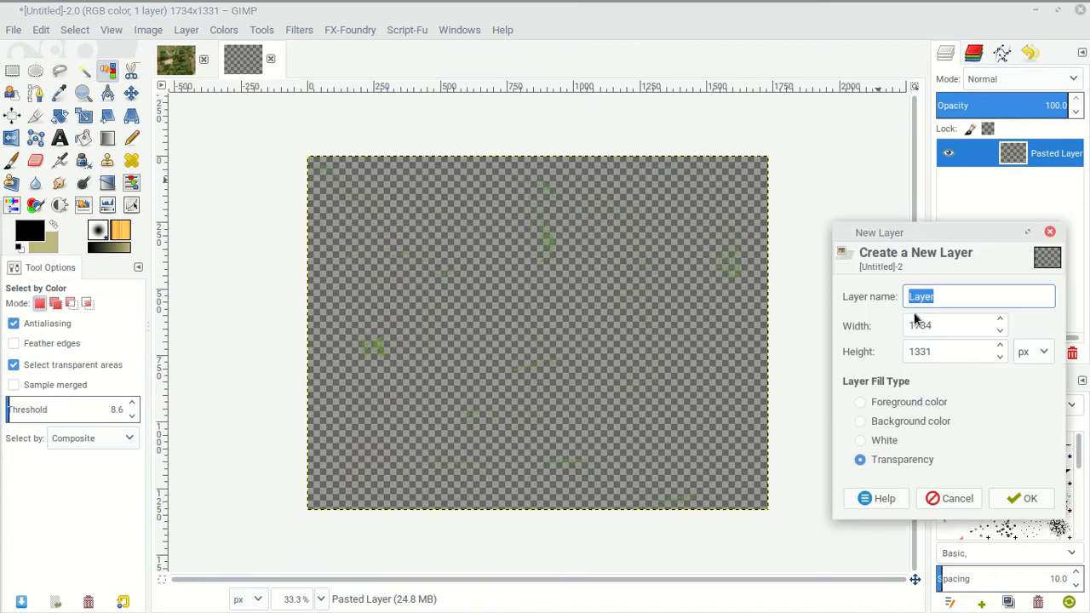
pyautogui.click(887, 440)
pyautogui.click(1022, 498)
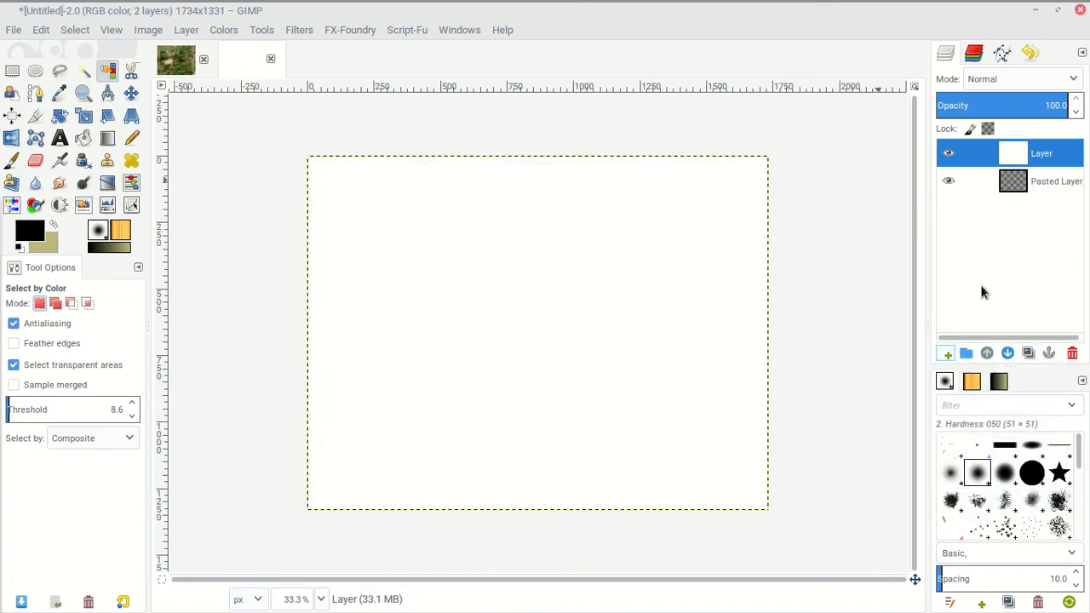
pyautogui.moveTo(1025, 161); pyautogui.dragTo(1037, 196)
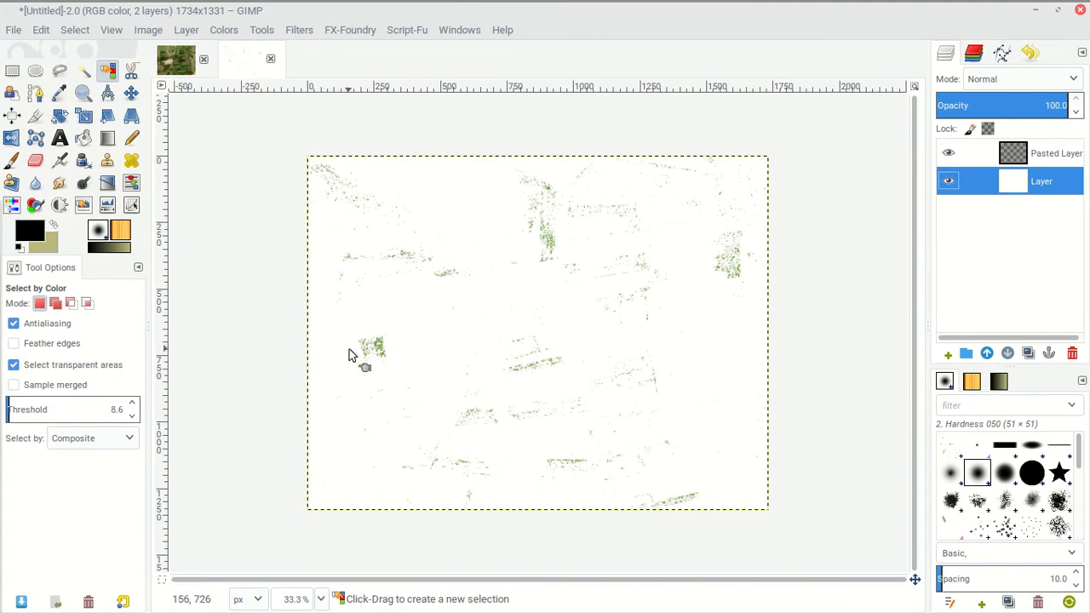
pyautogui.click(174, 58)
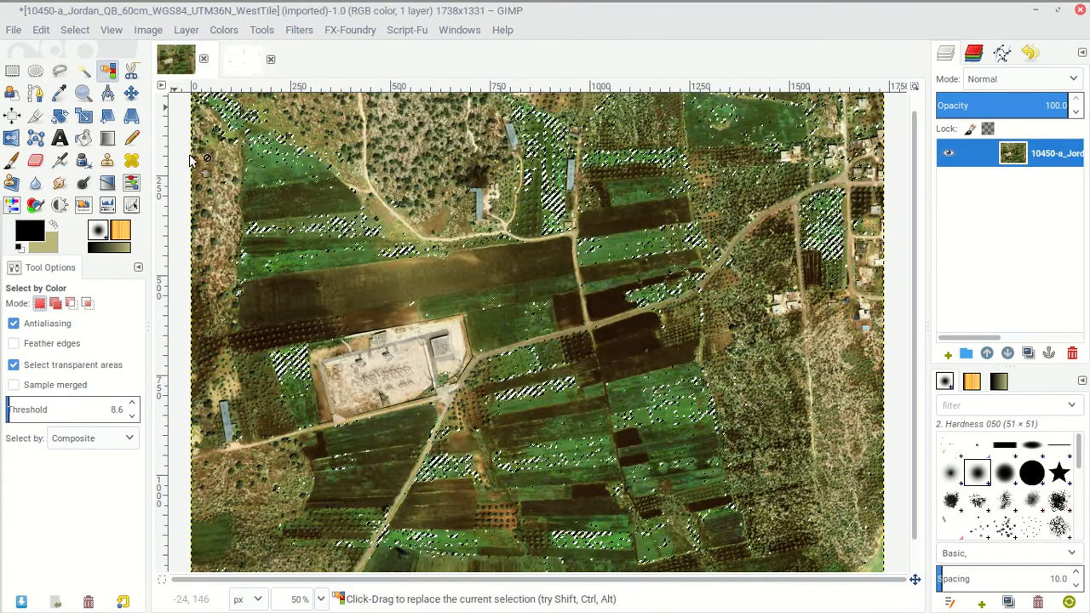
pyautogui.click(246, 58)
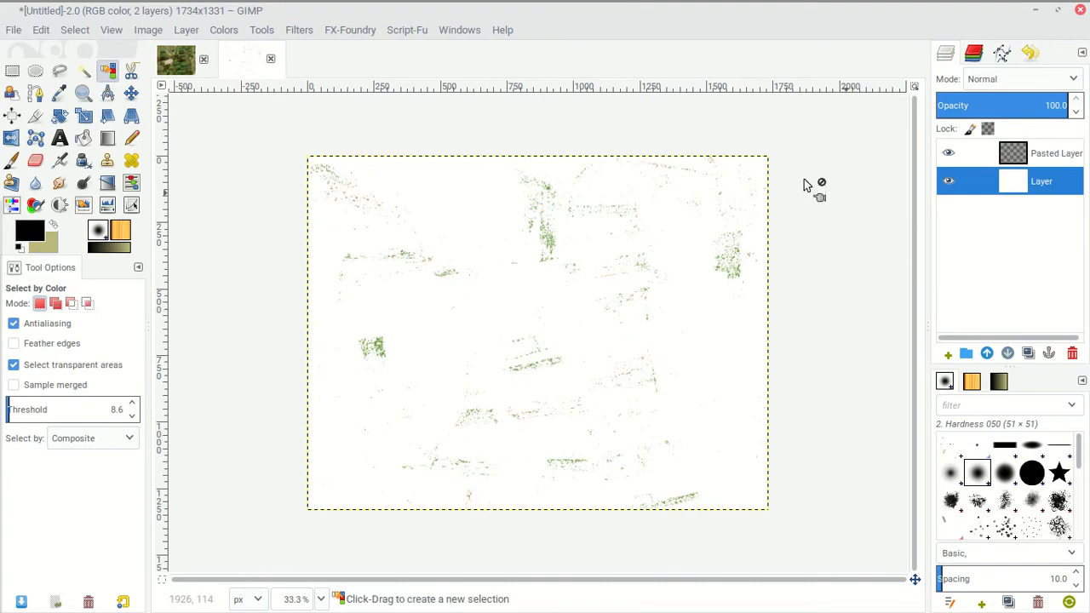
# - Apply Threshold to the white background layer with the lower limit reduced below 127
pyautogui.click(219, 30)
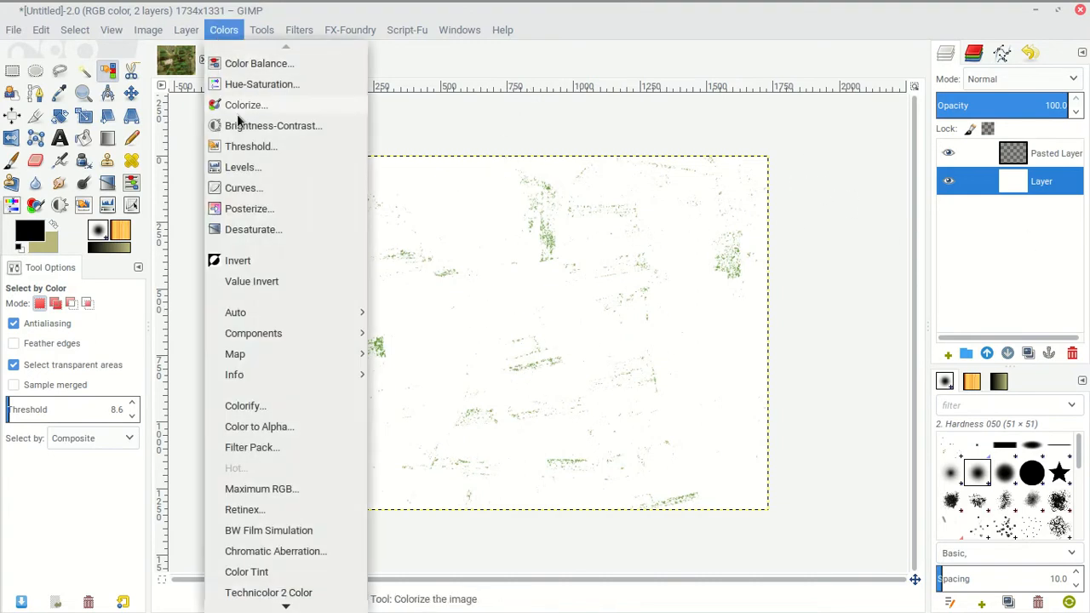
pyautogui.click(256, 144)
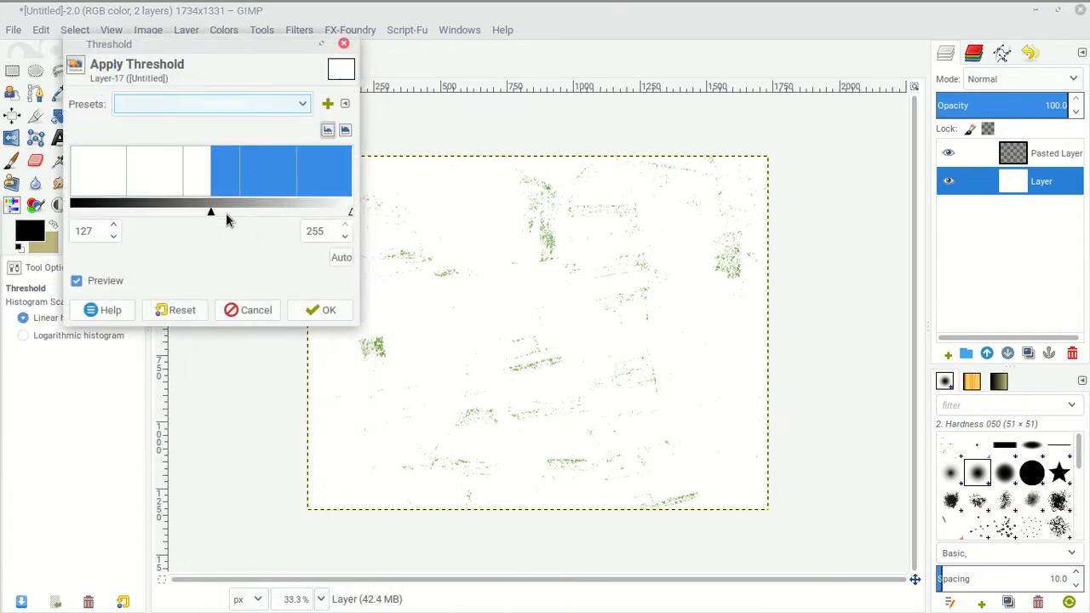
pyautogui.moveTo(213, 213); pyautogui.dragTo(158, 211)
pyautogui.click(329, 310)
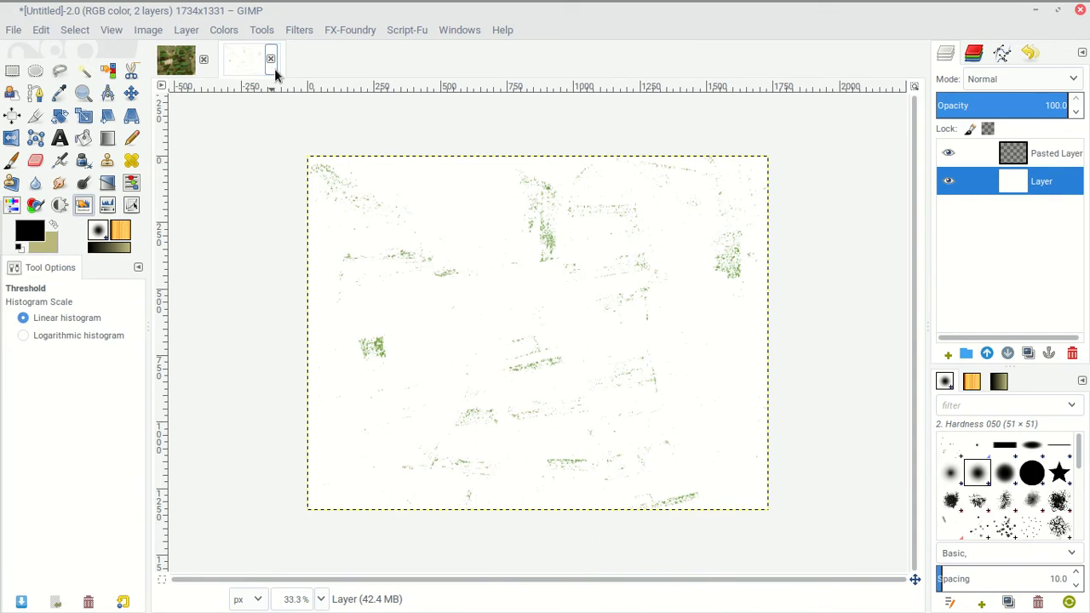
# - Compare the vegetation image with the source once more and close it without saving
pyautogui.click(179, 70)
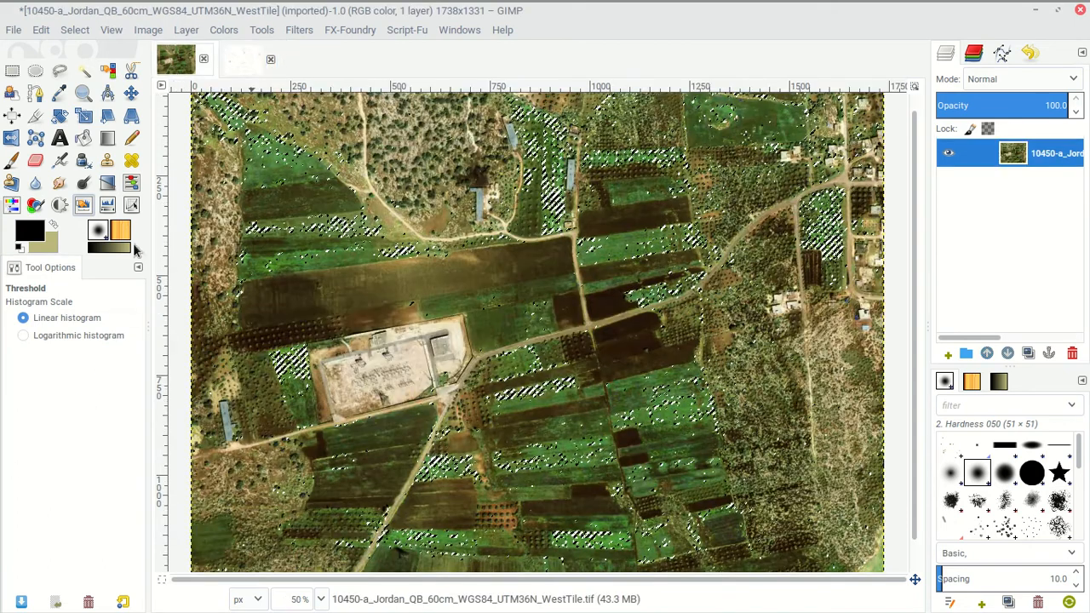
pyautogui.click(255, 61)
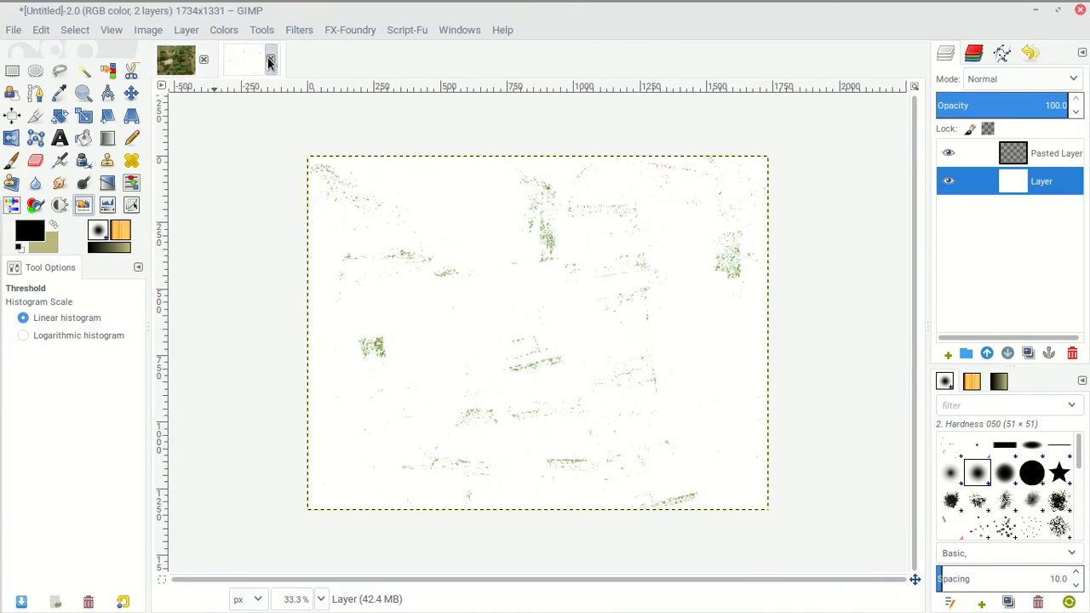
pyautogui.click(269, 59)
pyautogui.click(454, 407)
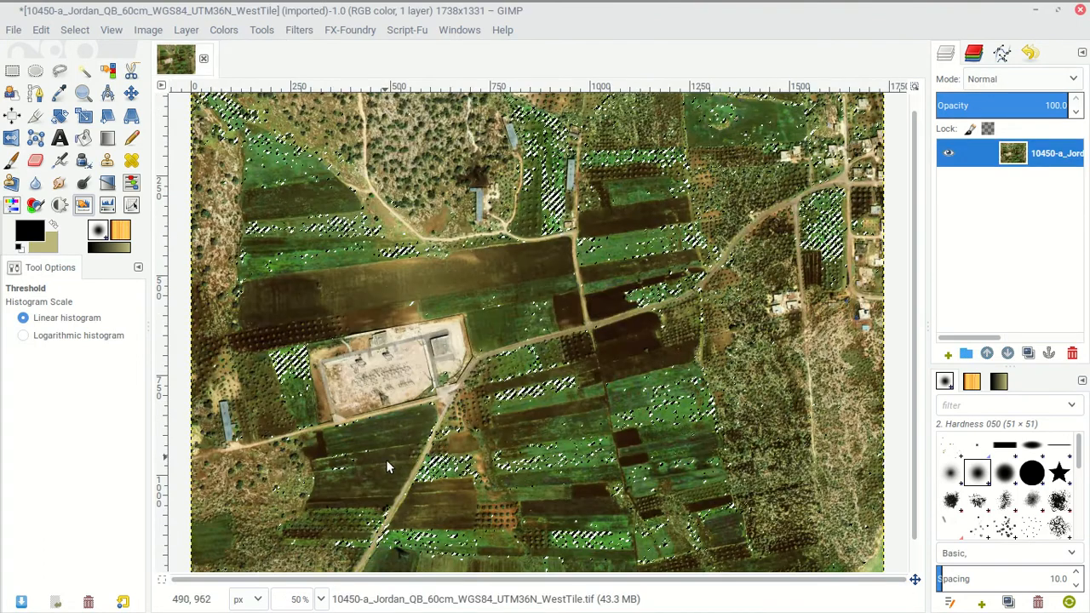
# - Clear the vegetation selection and select the pale ground of the walled compound by color at threshold 8.6
pyautogui.click(40, 30)
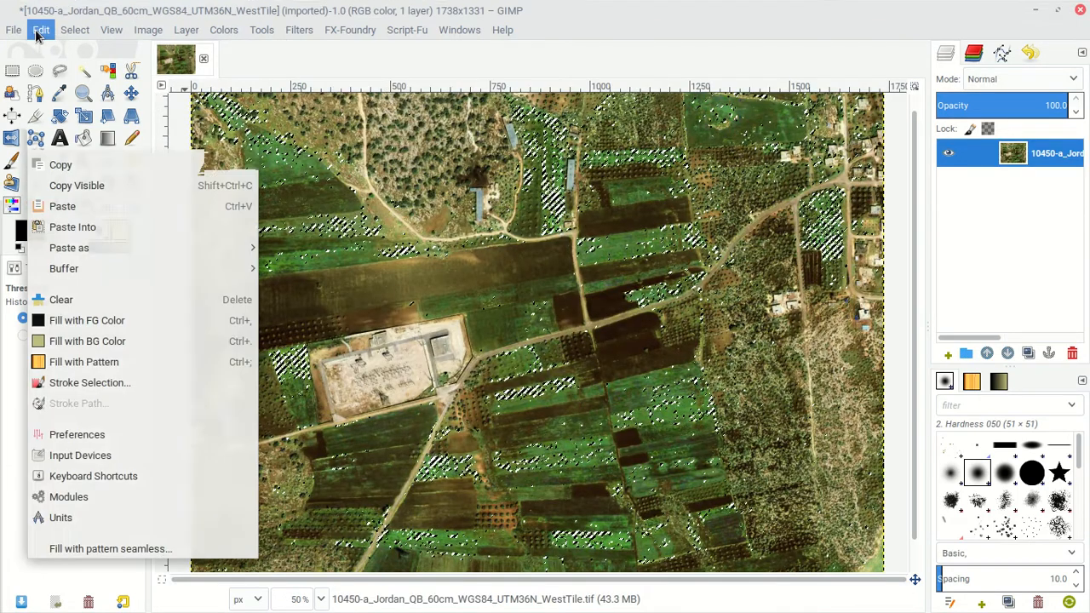
pyautogui.moveTo(75, 29)
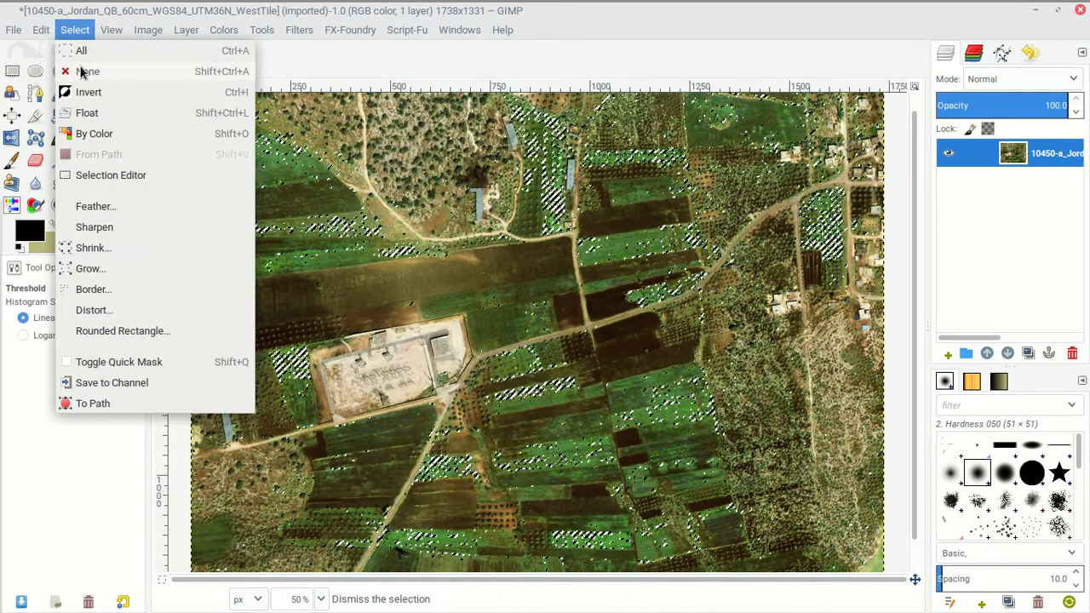
pyautogui.click(85, 71)
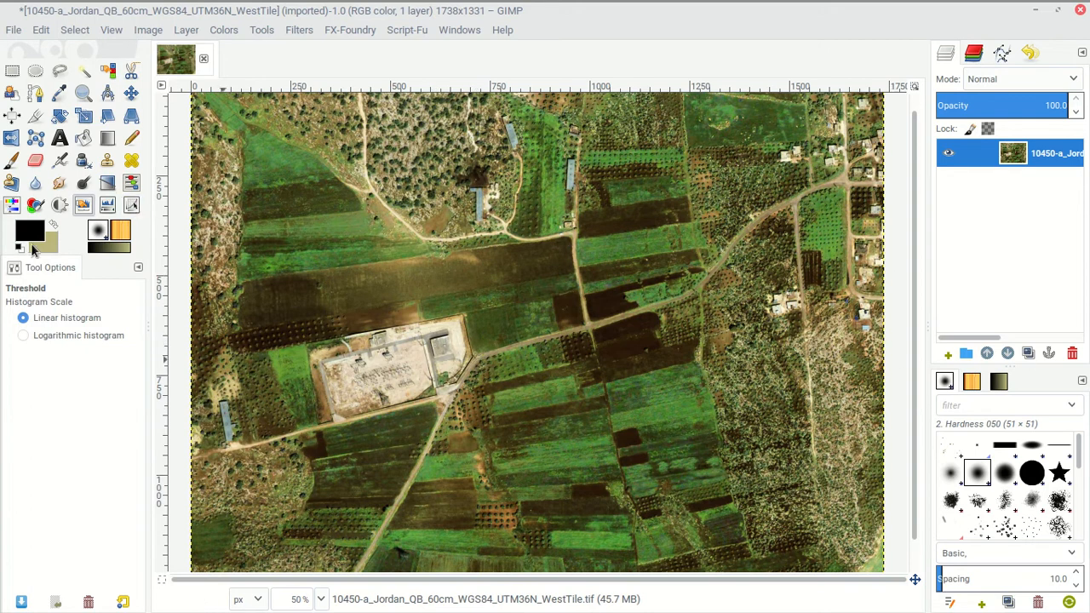
pyautogui.click(107, 71)
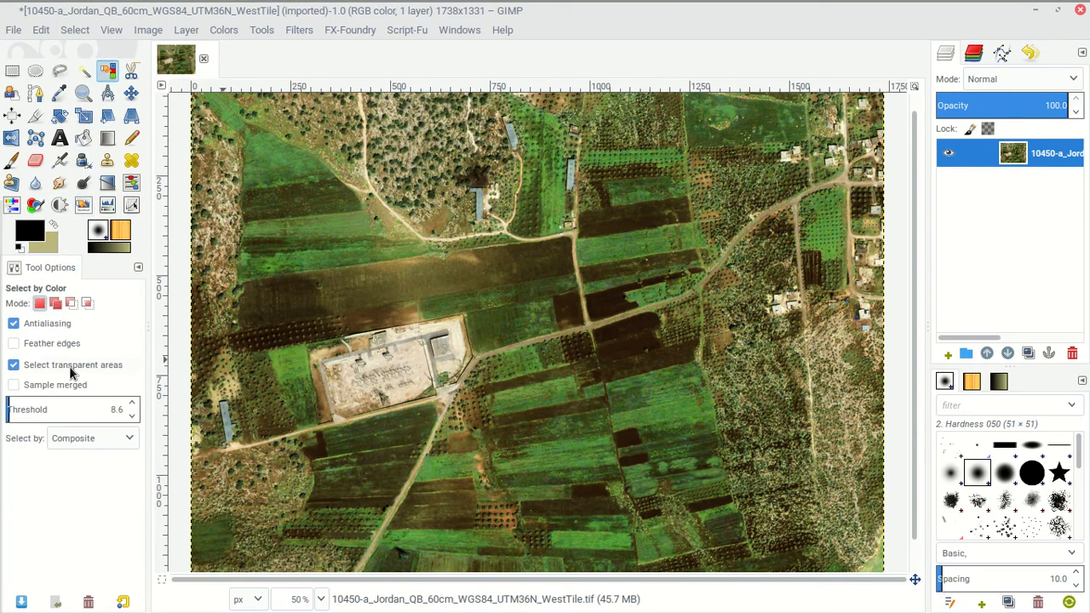
pyautogui.click(423, 360)
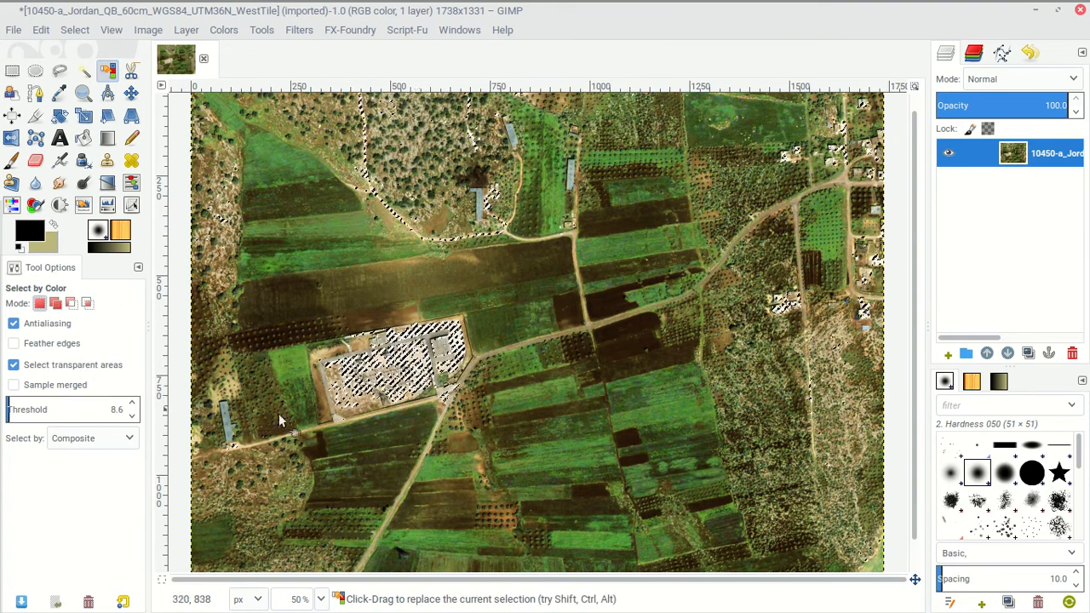
# - Raise the color selection threshold to 10.3 and clear the pale ground selection
pyautogui.click(11, 405)
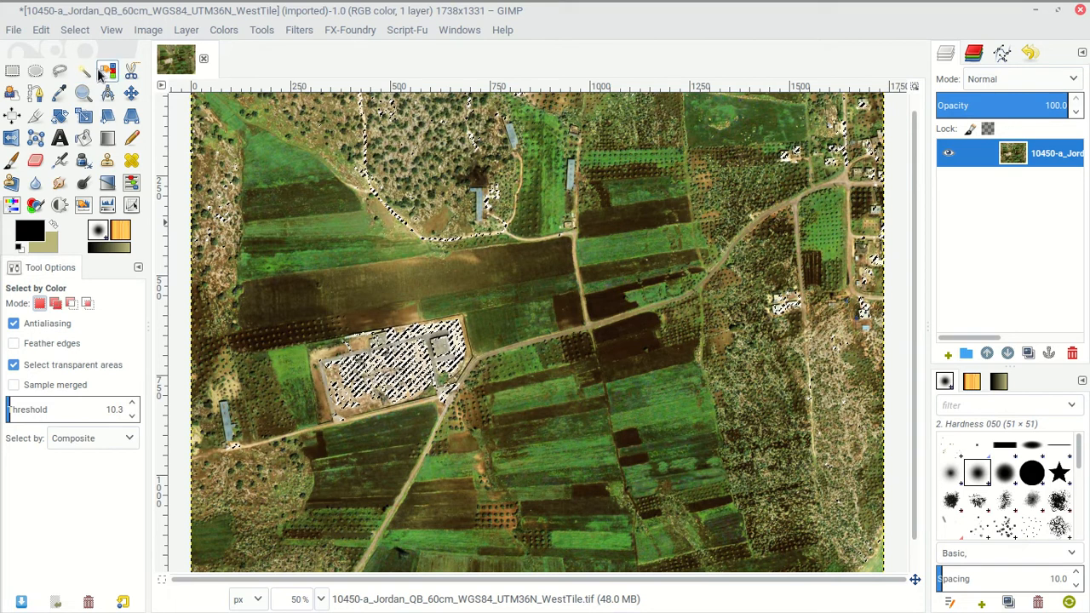
pyautogui.click(74, 29)
pyautogui.click(82, 51)
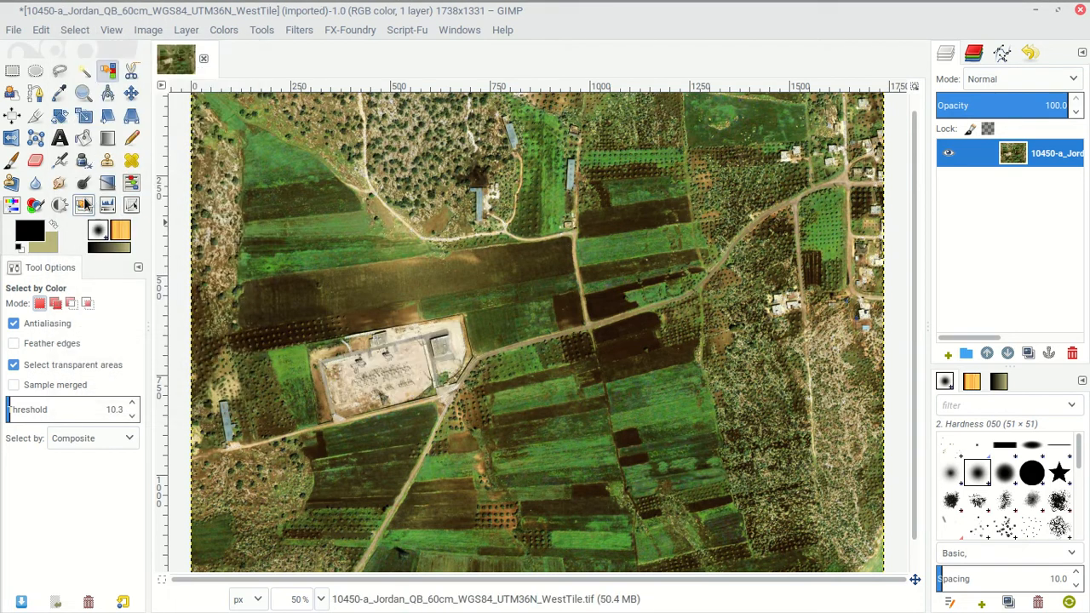
# - Draw a rough closed outline around the walled compound with Foreground Select
pyautogui.click(12, 95)
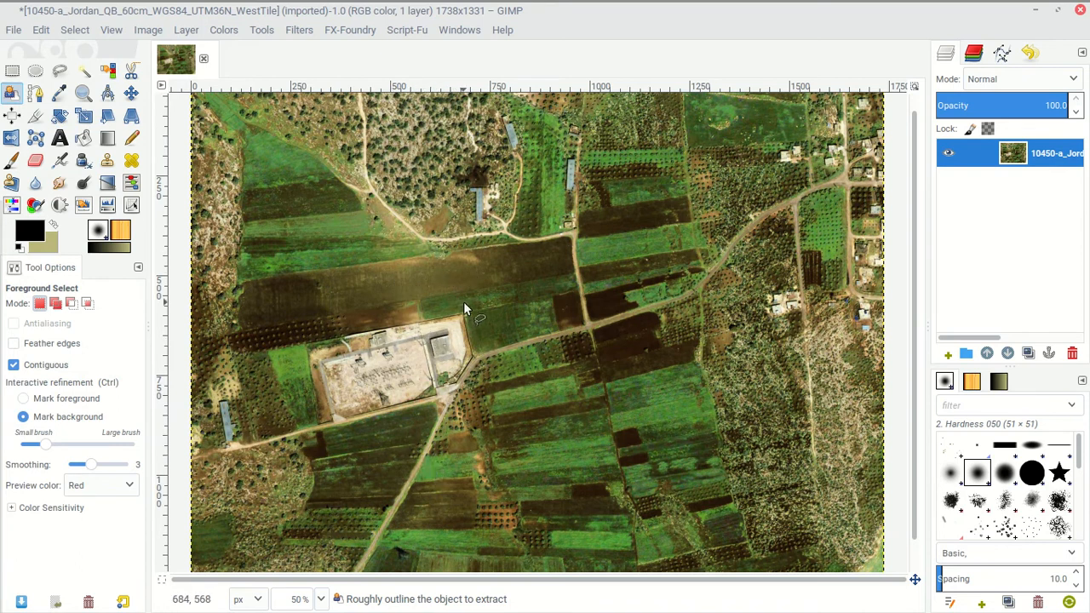
pyautogui.moveTo(480, 295); pyautogui.dragTo(334, 310)
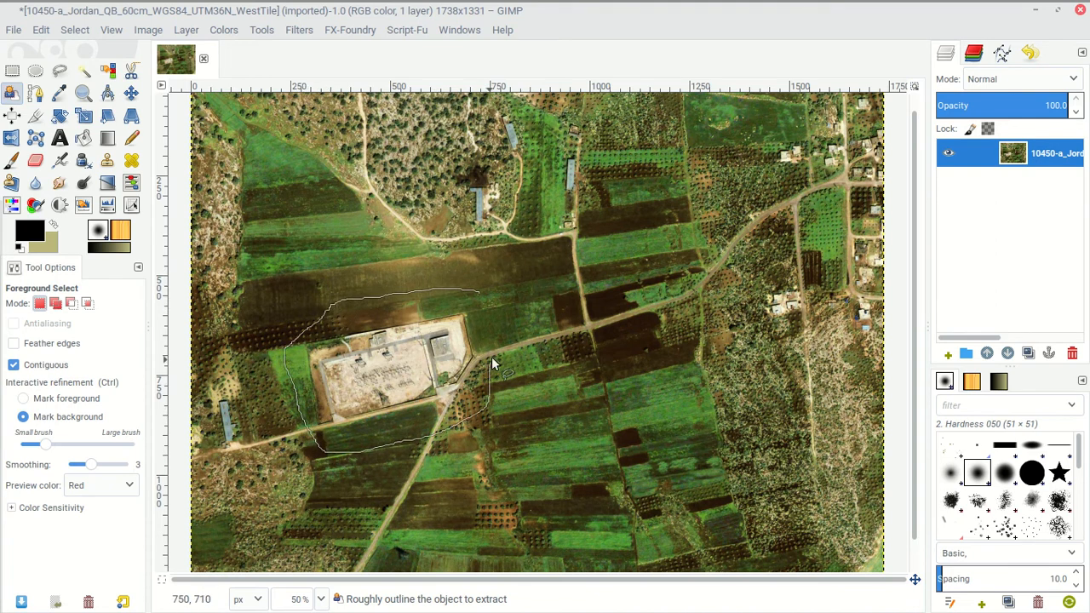
pyautogui.moveTo(484, 301); pyautogui.dragTo(482, 292)
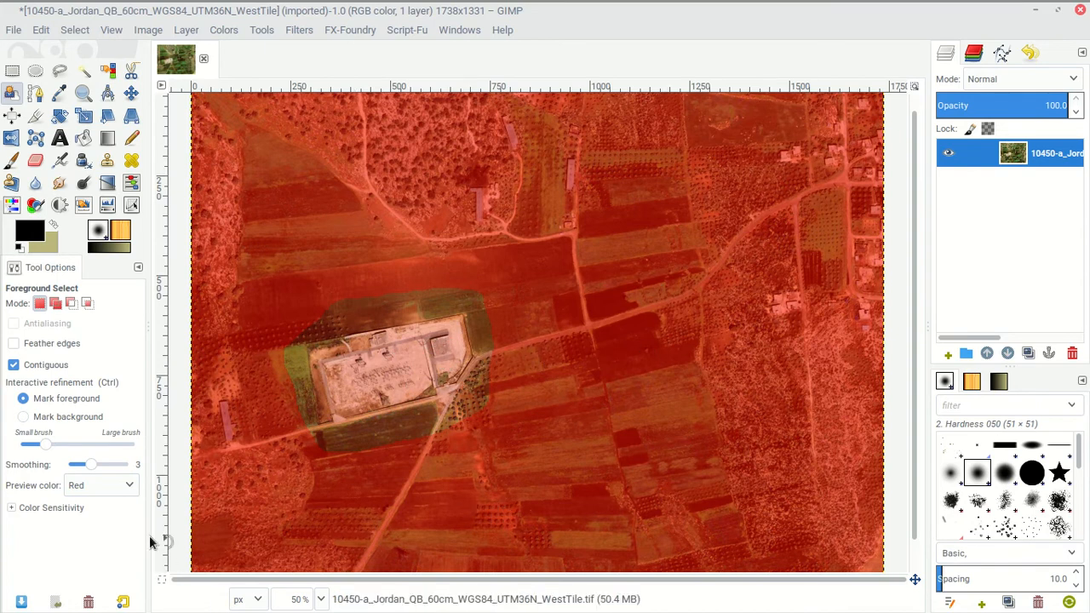
# - Try Green as the foreground selection preview color and settle on Blue
pyautogui.click(100, 485)
pyautogui.click(103, 509)
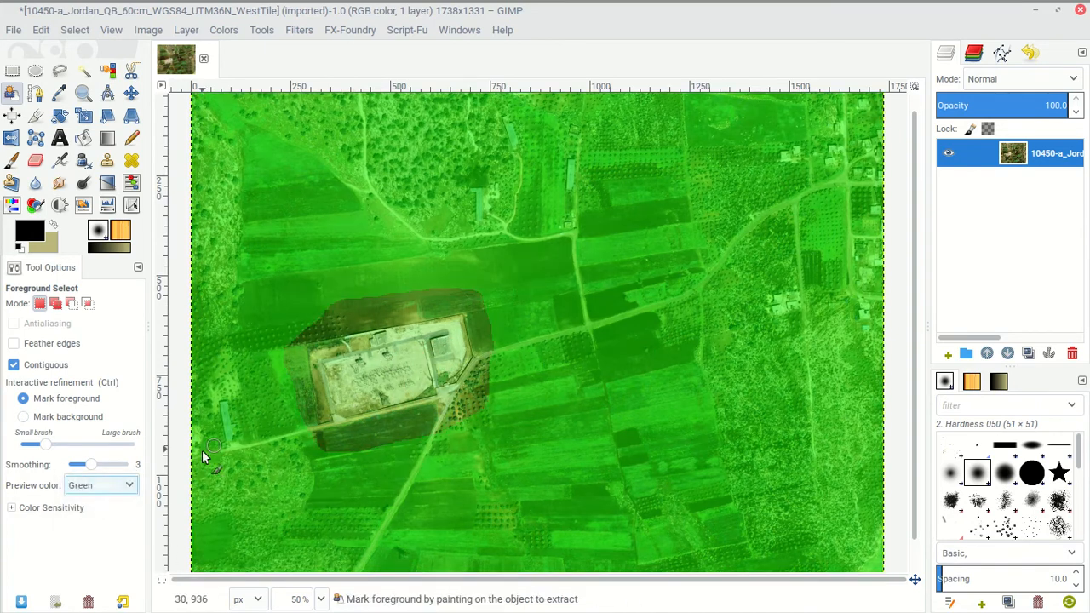
pyautogui.click(124, 484)
pyautogui.click(105, 507)
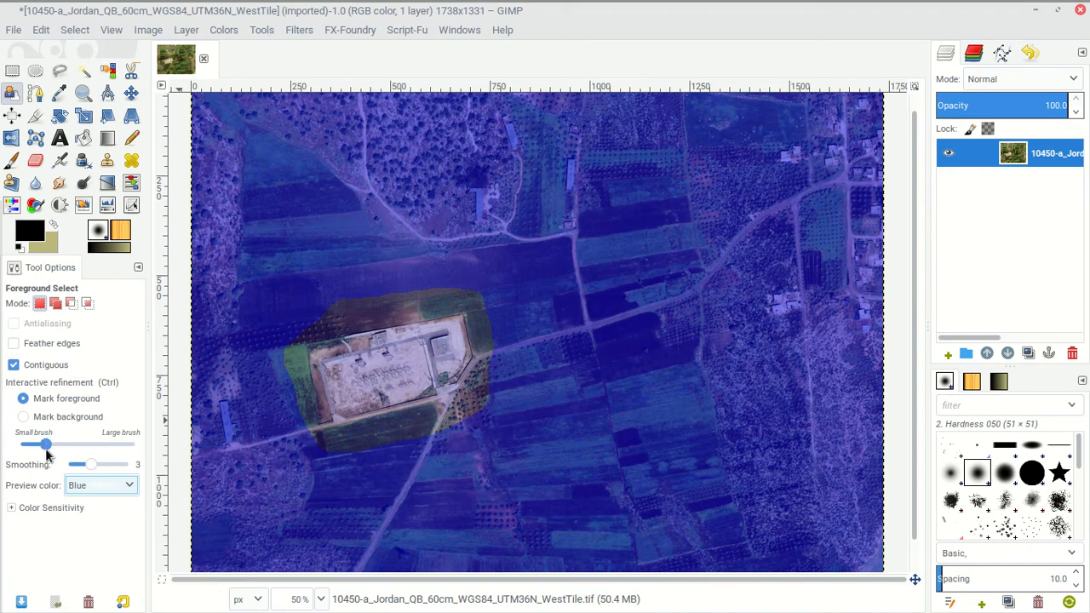
# - Mark the compound's interior as foreground with an enlarged brush, and refine its southern edge with a smaller brush
pyautogui.moveTo(44, 446)
pyautogui.mouseDown()
pyautogui.moveTo(33, 452)
pyautogui.moveTo(85, 446)
pyautogui.mouseUp()
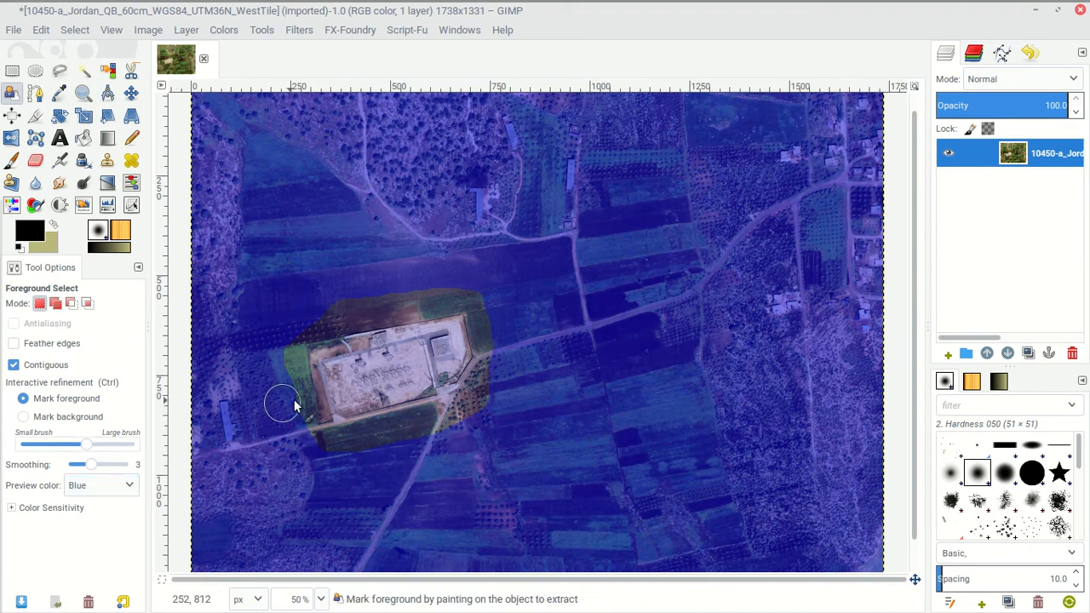
pyautogui.moveTo(87, 445)
pyautogui.mouseDown()
pyautogui.moveTo(34, 446)
pyautogui.moveTo(88, 446)
pyautogui.mouseUp()
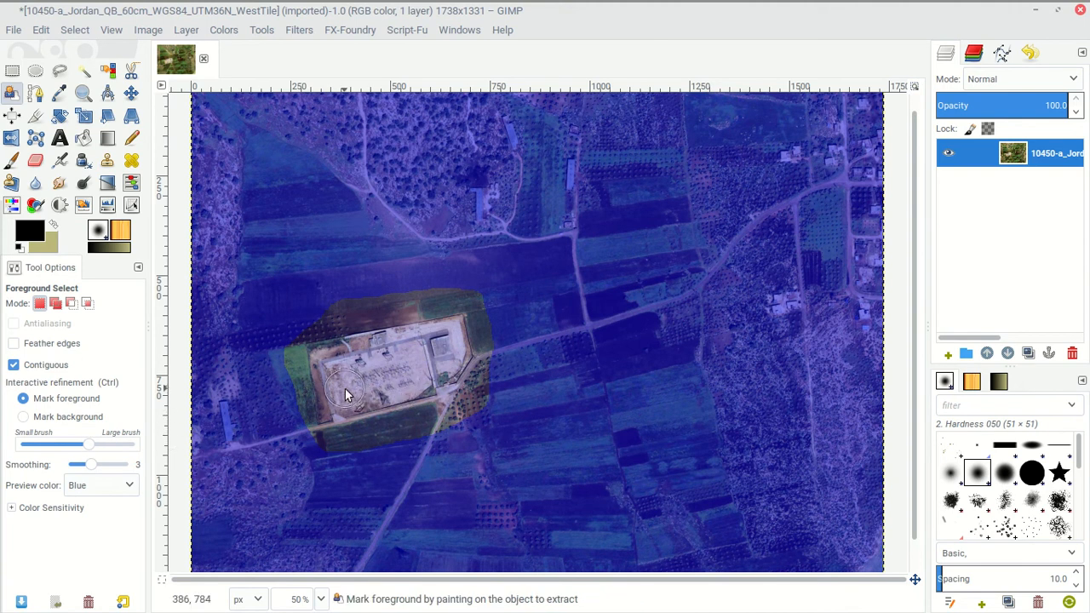
pyautogui.moveTo(349, 385); pyautogui.dragTo(414, 373)
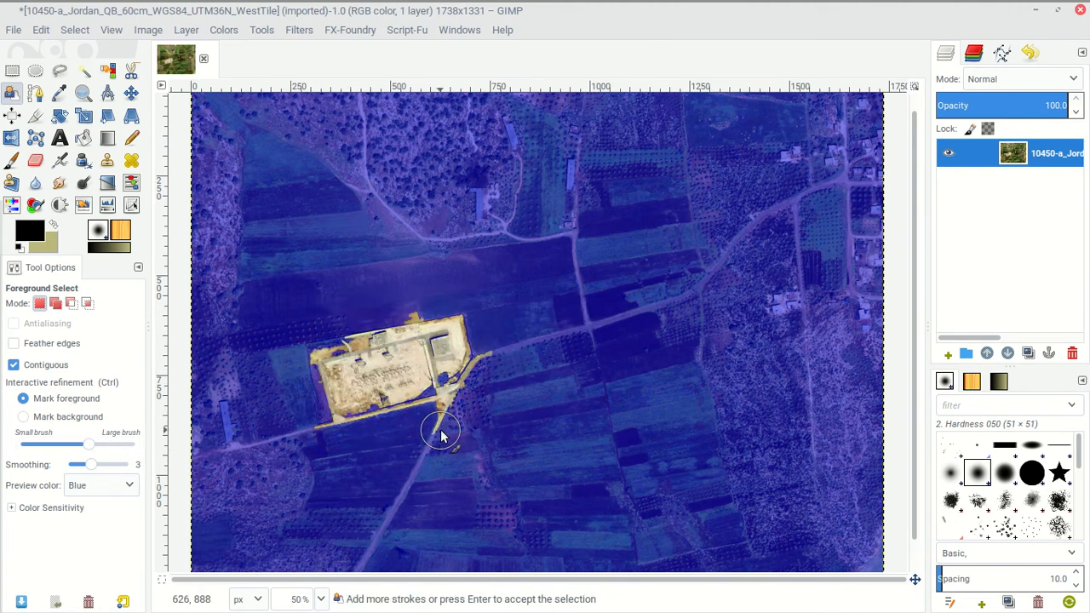
pyautogui.moveTo(299, 384)
pyautogui.mouseDown()
pyautogui.moveTo(431, 364)
pyautogui.moveTo(355, 380)
pyautogui.moveTo(390, 370)
pyautogui.moveTo(367, 387)
pyautogui.moveTo(411, 385)
pyautogui.moveTo(413, 362)
pyautogui.moveTo(405, 364)
pyautogui.moveTo(435, 364)
pyautogui.moveTo(305, 392)
pyautogui.mouseUp()
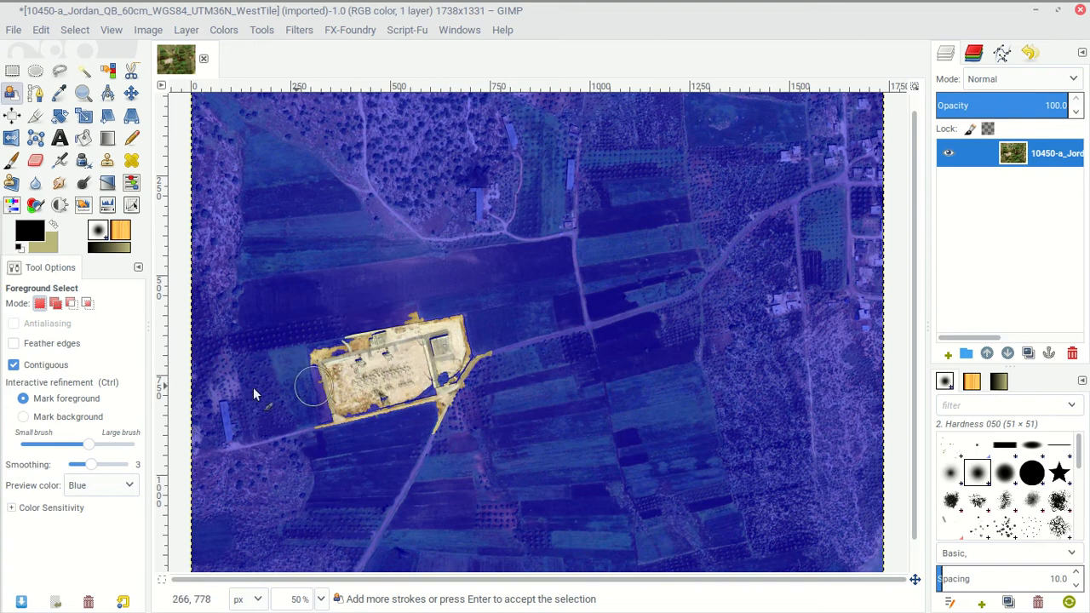
pyautogui.moveTo(97, 442); pyautogui.dragTo(47, 445)
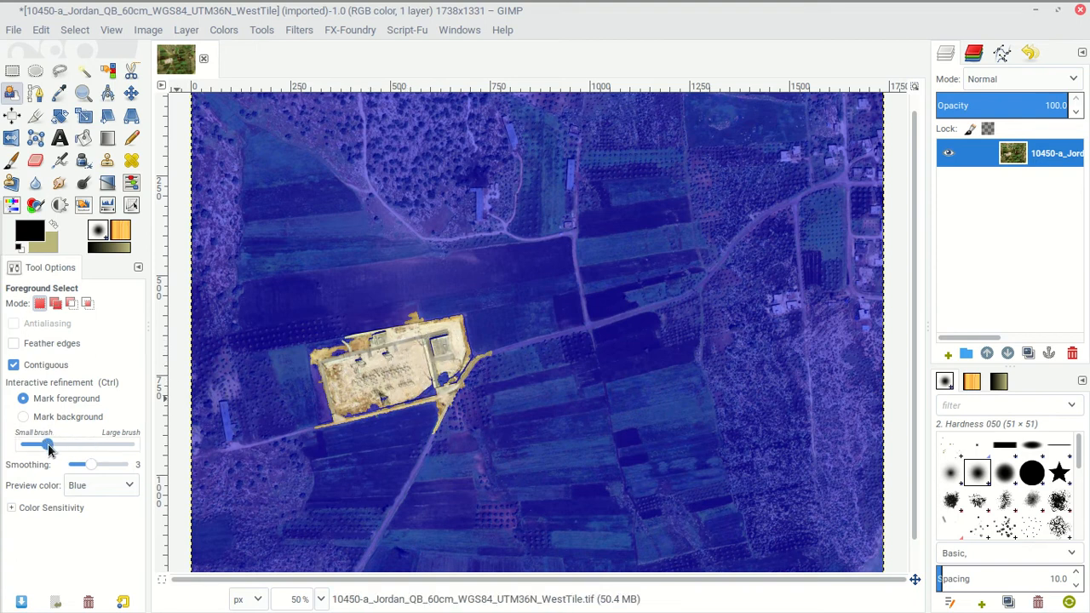
pyautogui.moveTo(356, 424)
pyautogui.mouseDown()
pyautogui.moveTo(452, 385)
pyautogui.moveTo(431, 395)
pyautogui.mouseUp()
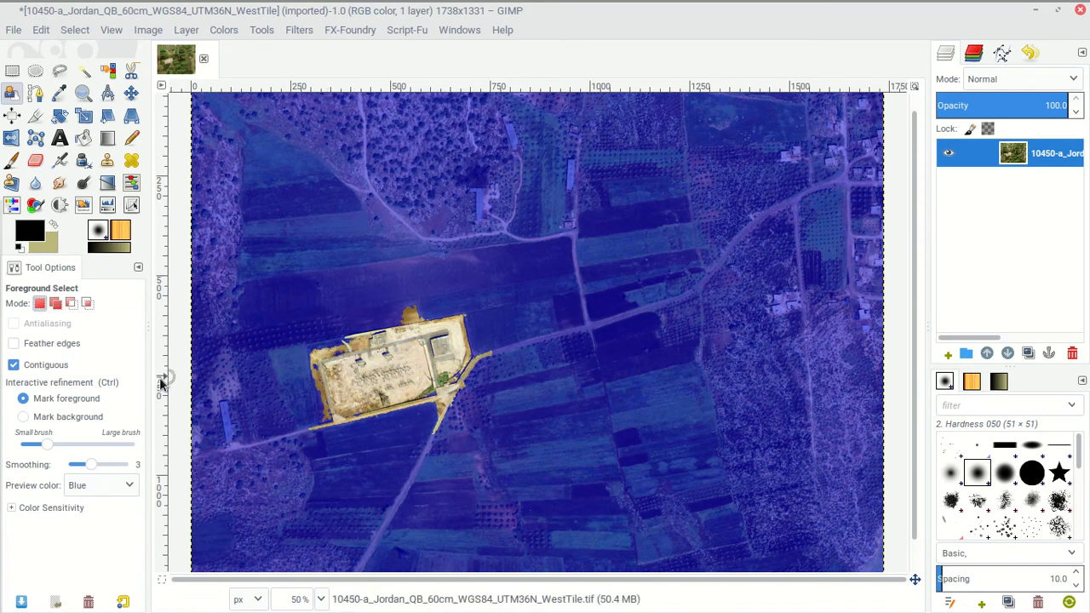
# - Mark the surroundings along the compound's west and north edges and the southeastern road junction as background, and accept the selection
pyautogui.click(51, 417)
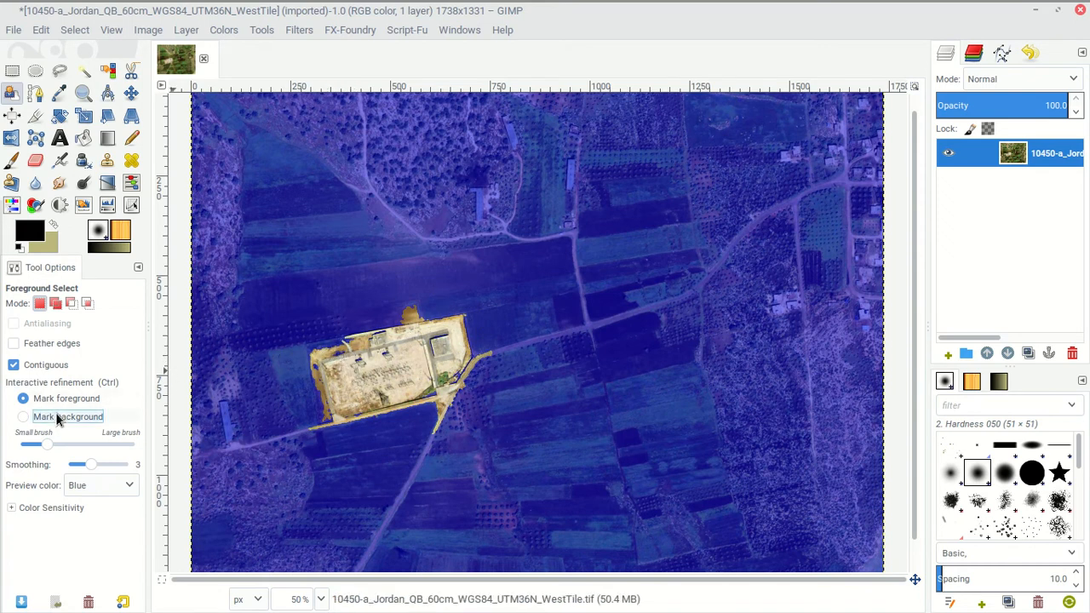
pyautogui.moveTo(307, 359); pyautogui.dragTo(330, 449)
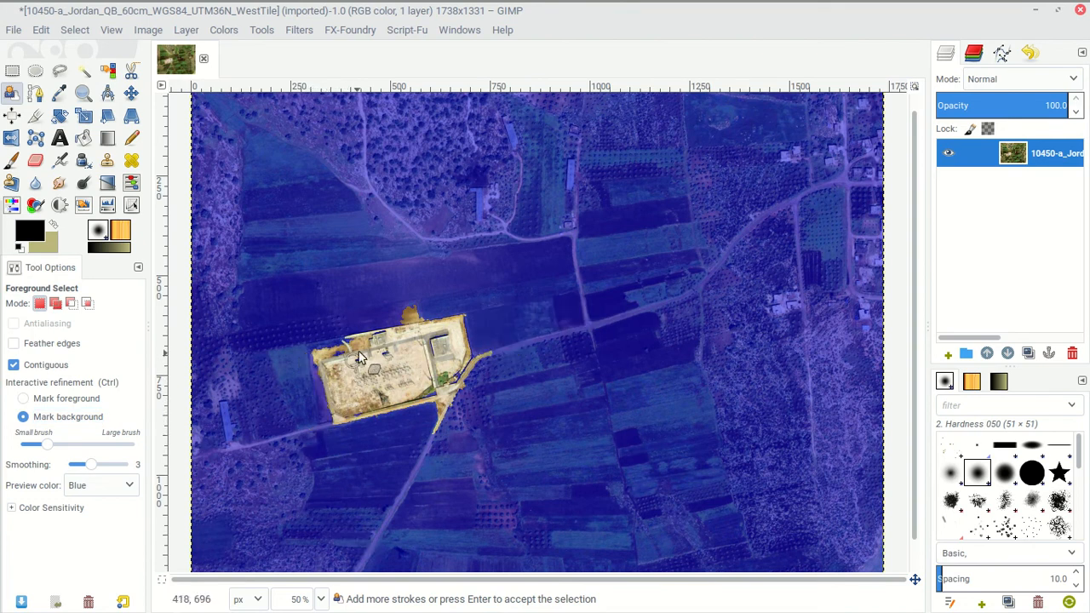
pyautogui.moveTo(359, 340); pyautogui.dragTo(310, 354)
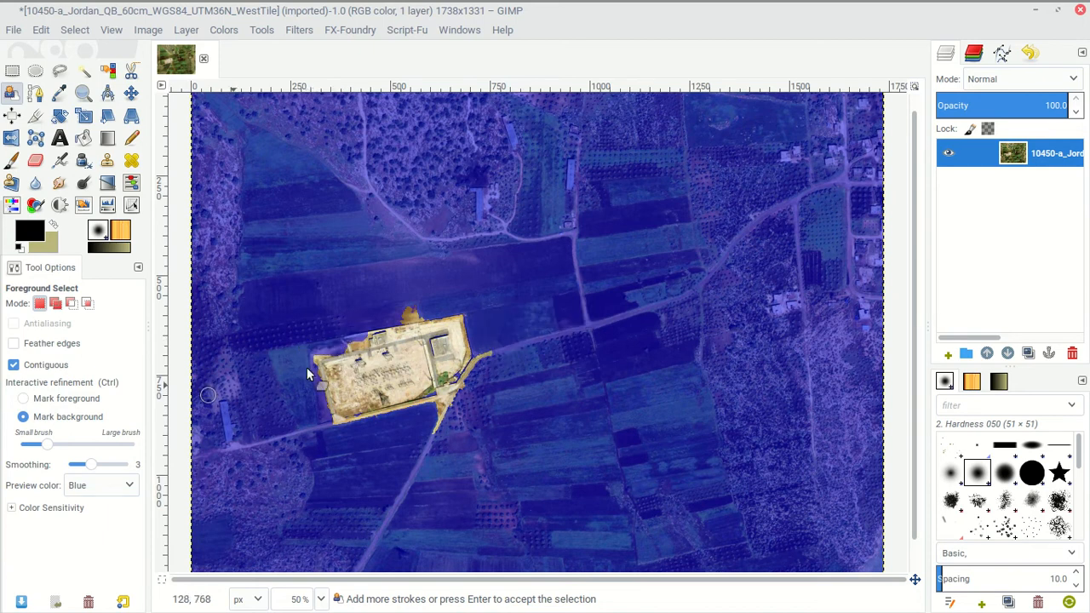
pyautogui.moveTo(436, 308); pyautogui.dragTo(387, 309)
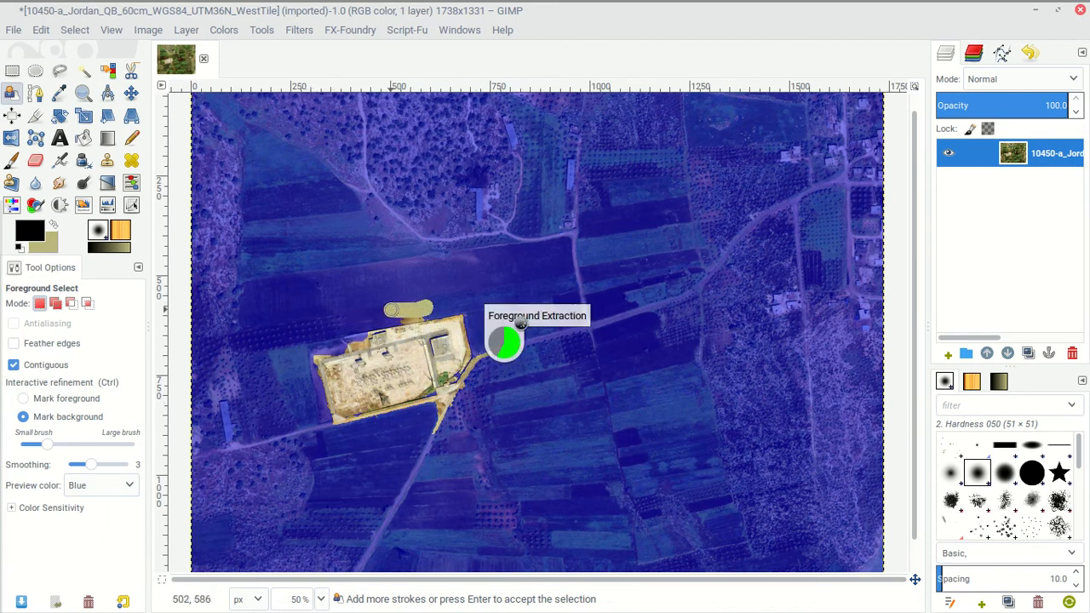
pyautogui.moveTo(446, 407); pyautogui.dragTo(426, 434)
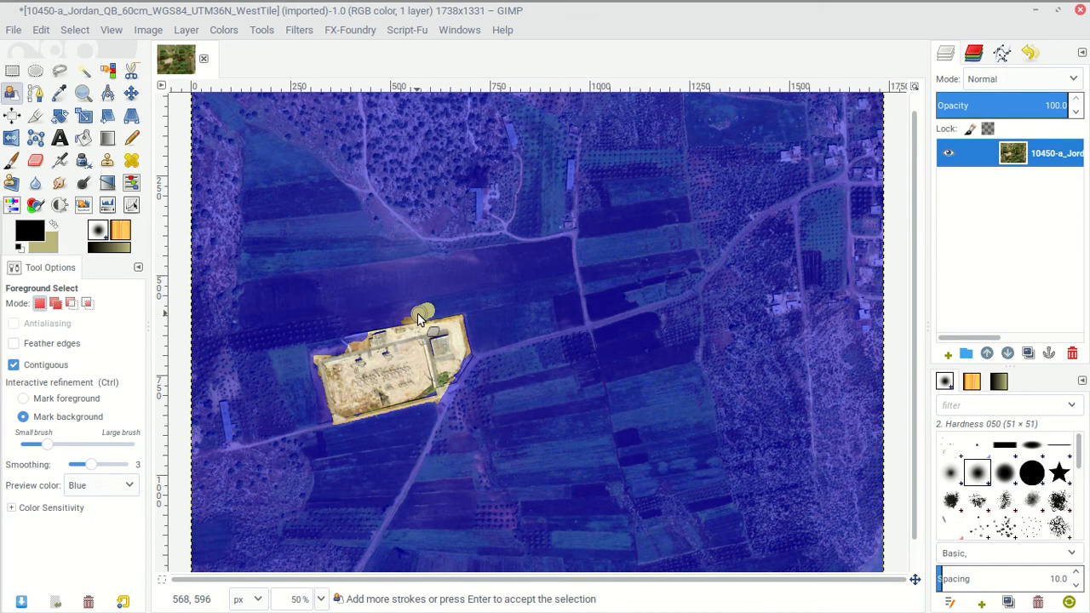
pyautogui.moveTo(420, 314); pyautogui.dragTo(399, 316)
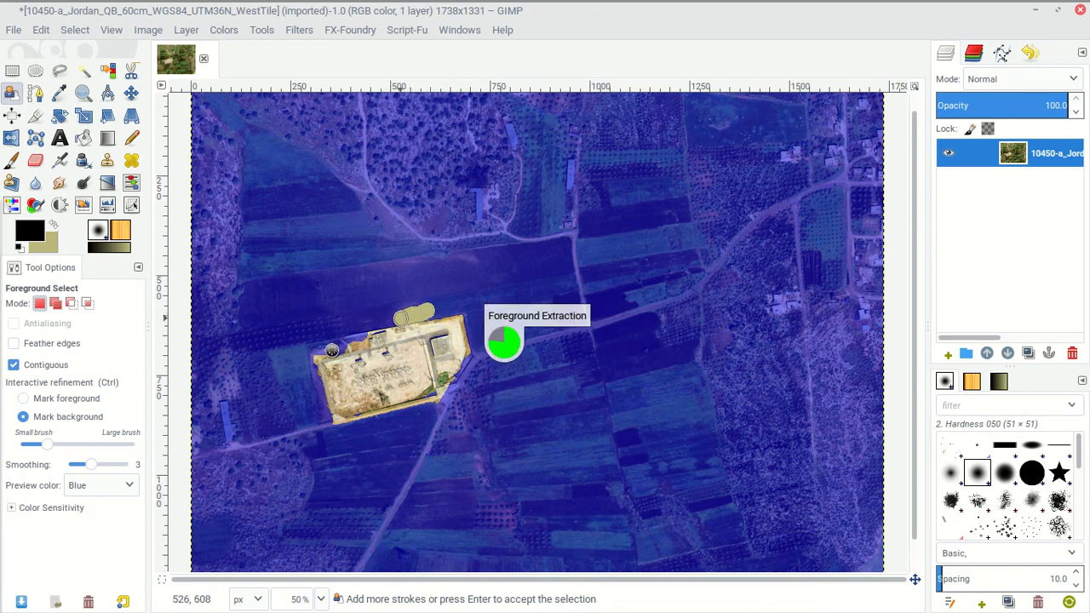
pyautogui.moveTo(332, 354); pyautogui.dragTo(287, 366)
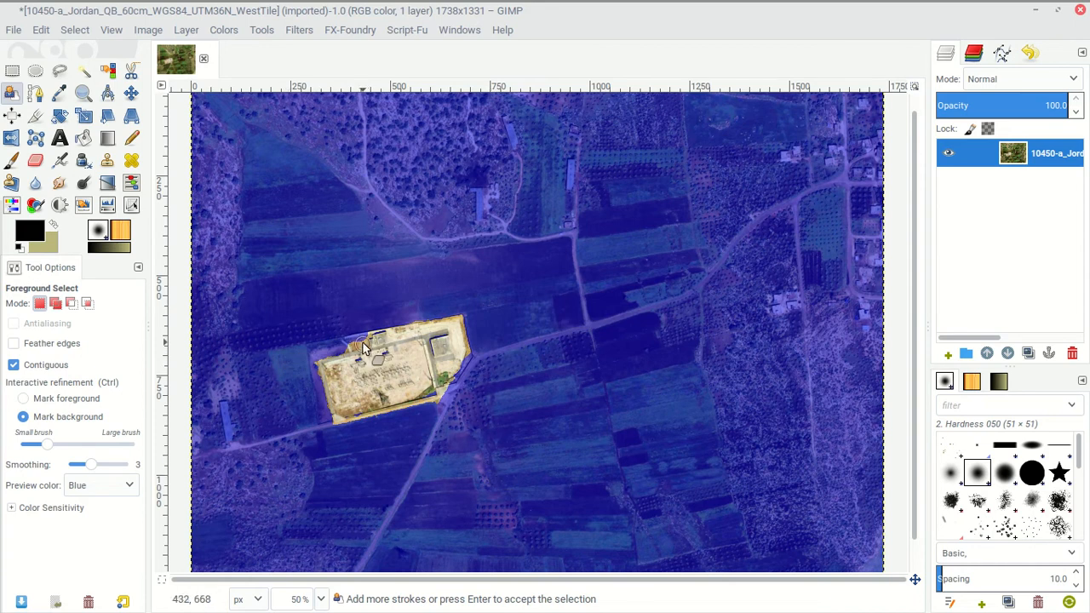
pyautogui.moveTo(360, 341); pyautogui.dragTo(294, 364)
pyautogui.press('Return')
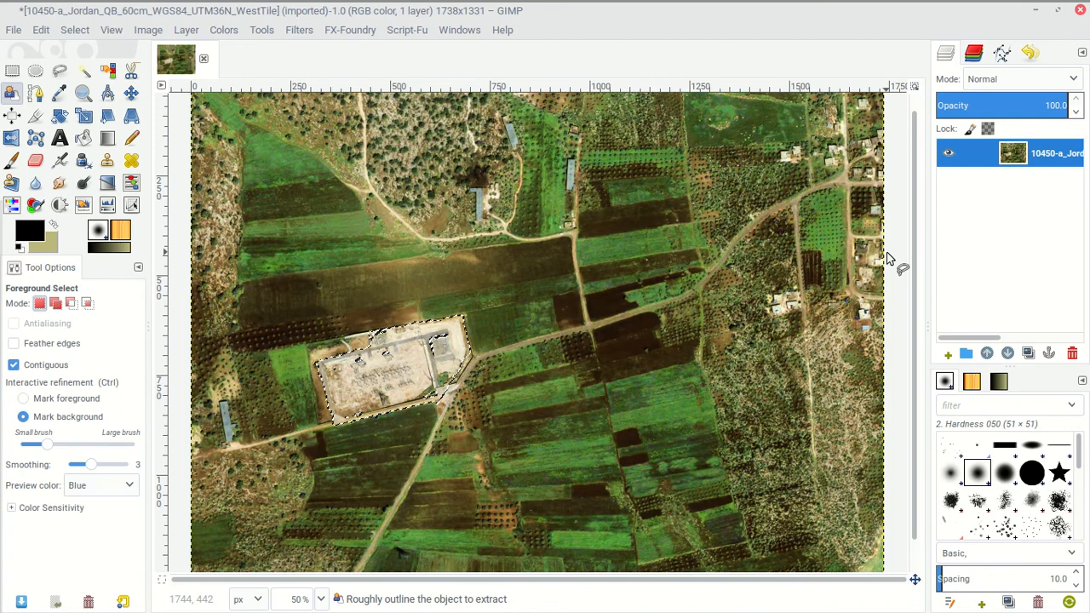
# - Undo the foreground selection of the compound and redo it
pyautogui.hotkey('ctrl', 'shift', 'a')
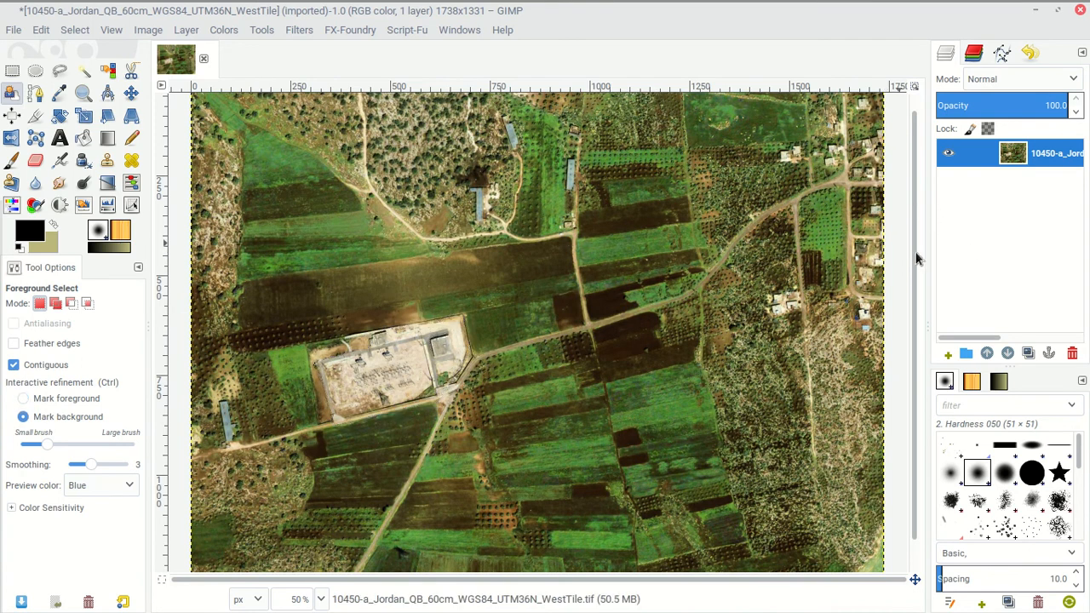
pyautogui.click(65, 32)
pyautogui.click(66, 35)
pyautogui.click(41, 30)
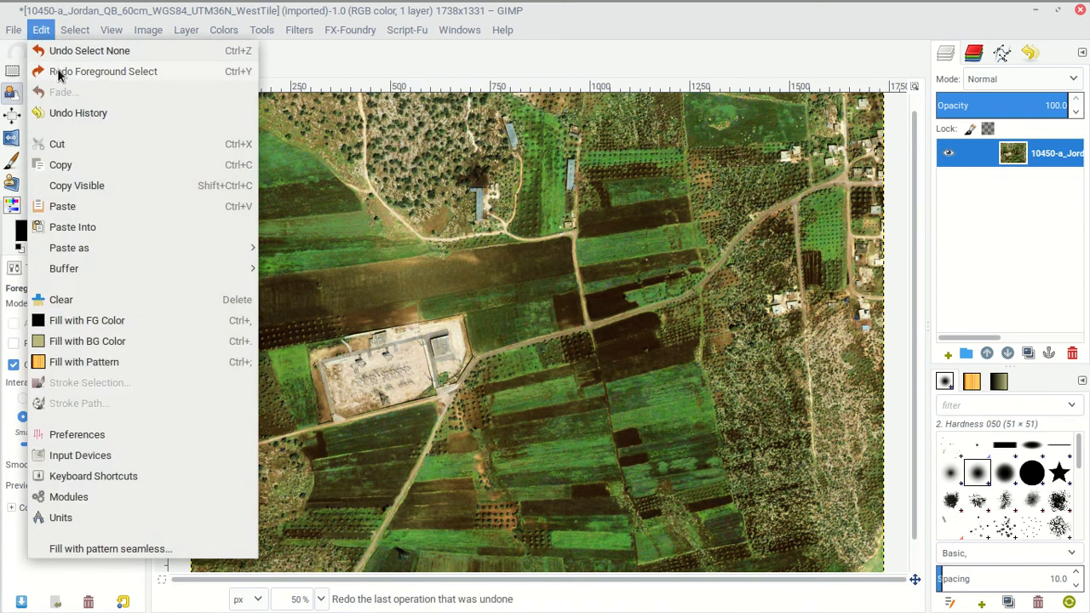
pyautogui.click(58, 71)
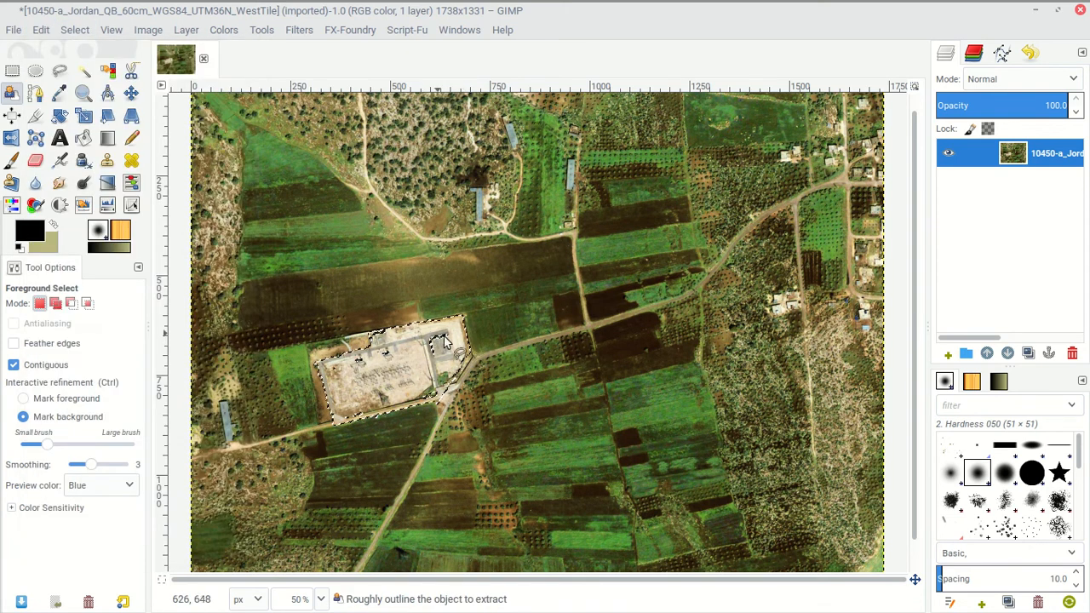
# - Copy the selected compound and paste it as a new image
pyautogui.press('ctrl')
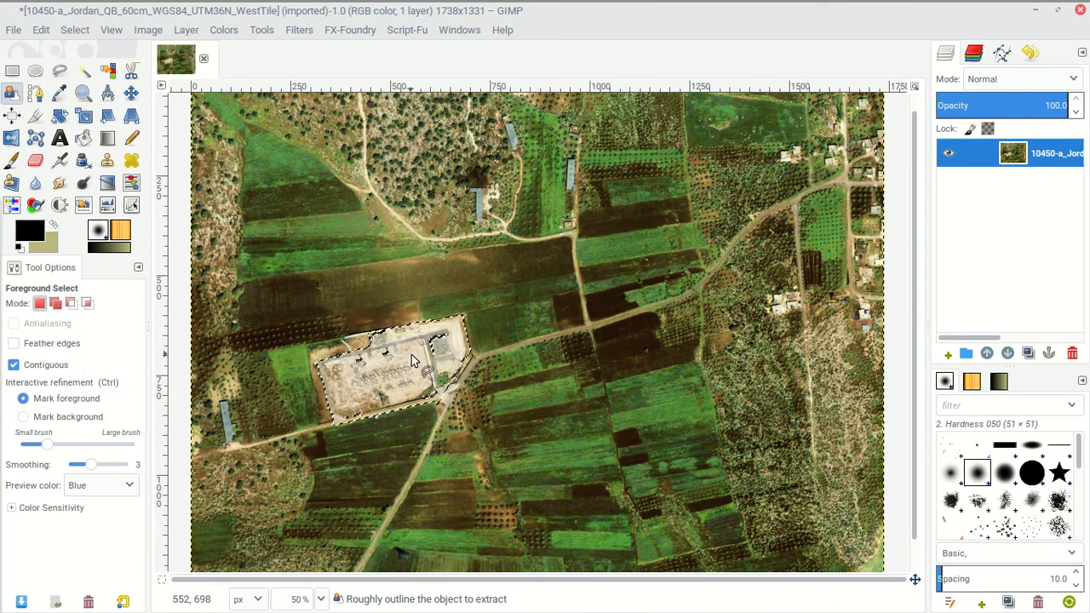
pyautogui.hotkey('ctrl', 'c')
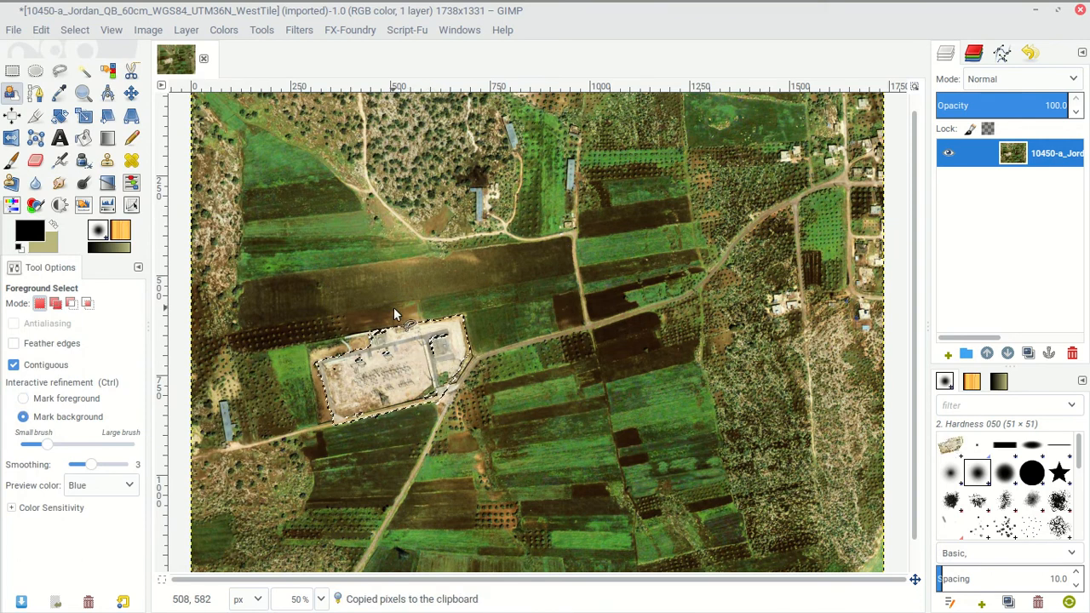
pyautogui.click(73, 32)
pyautogui.moveTo(41, 30)
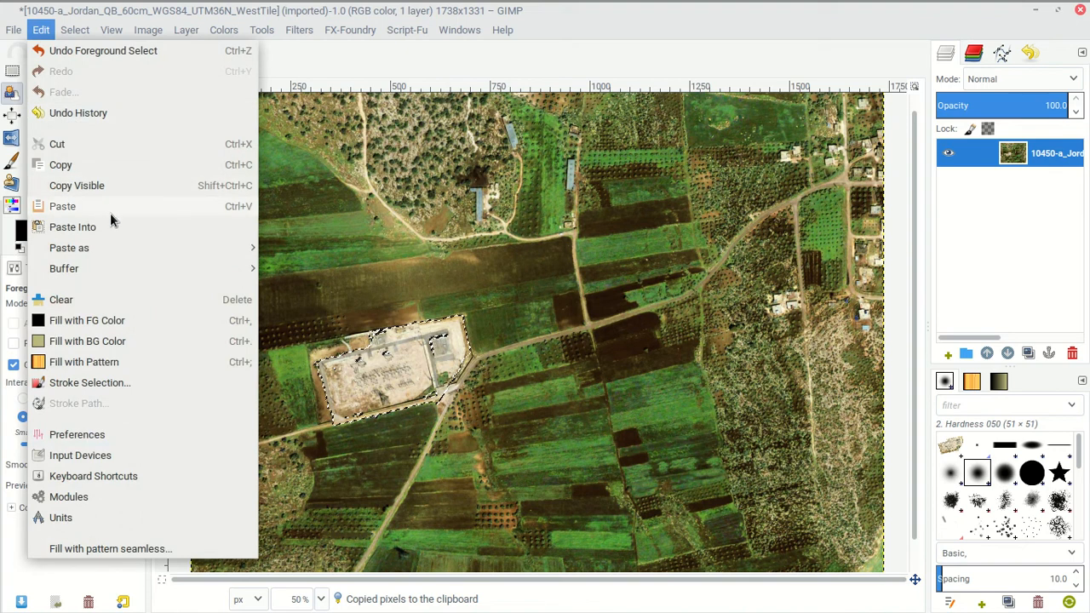
pyautogui.moveTo(117, 247)
pyautogui.click(285, 252)
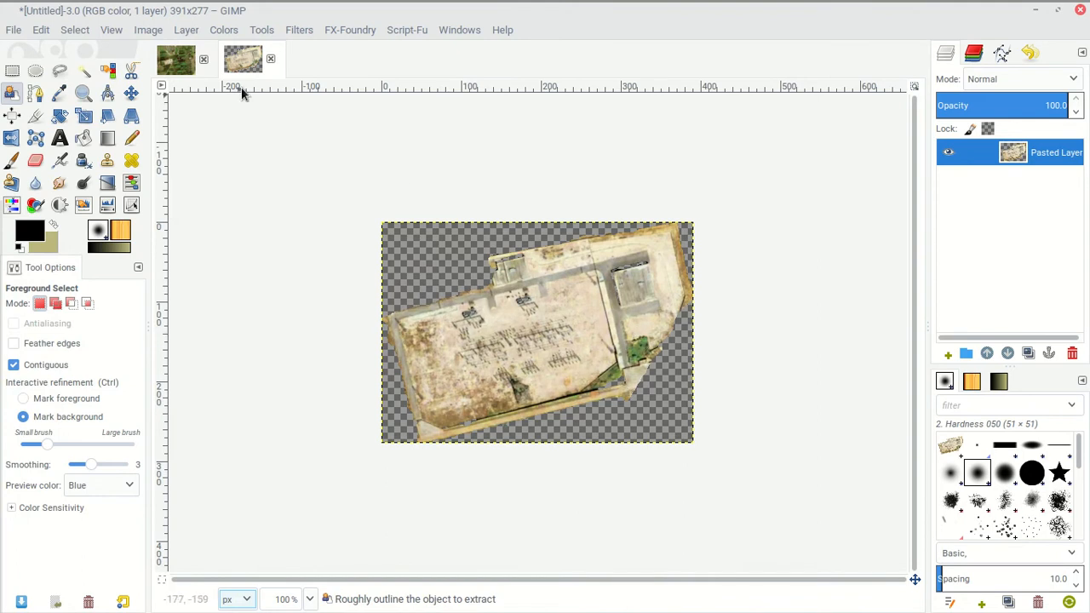
# - Apply Threshold to the pasted compound layer with the range set to 72–186
pyautogui.click(224, 30)
pyautogui.click(251, 148)
pyautogui.moveTo(212, 212); pyautogui.dragTo(150, 212)
pyautogui.moveTo(350, 211); pyautogui.dragTo(275, 208)
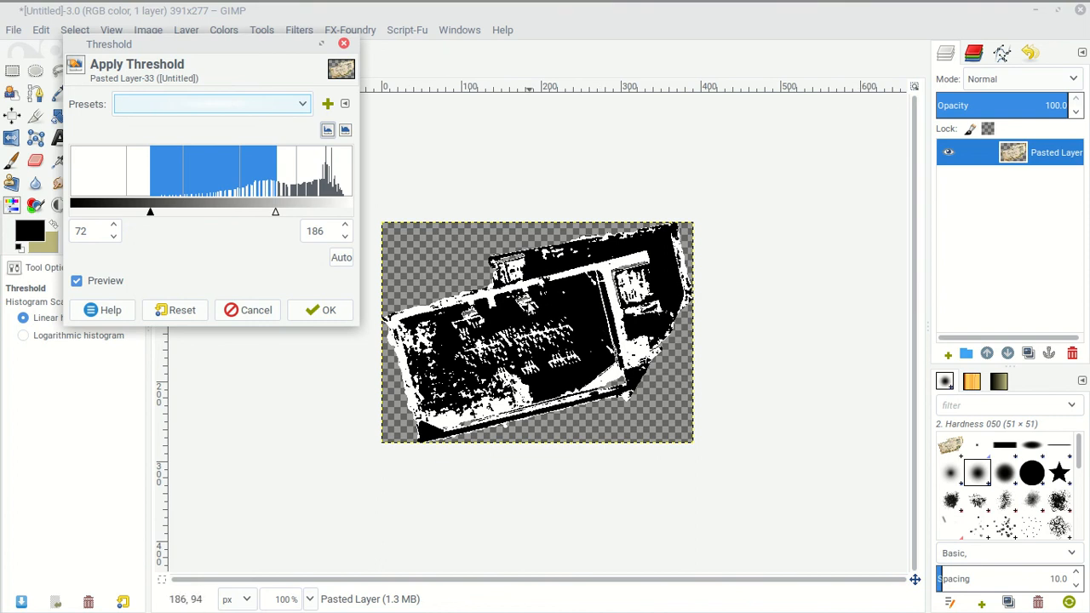
pyautogui.click(326, 313)
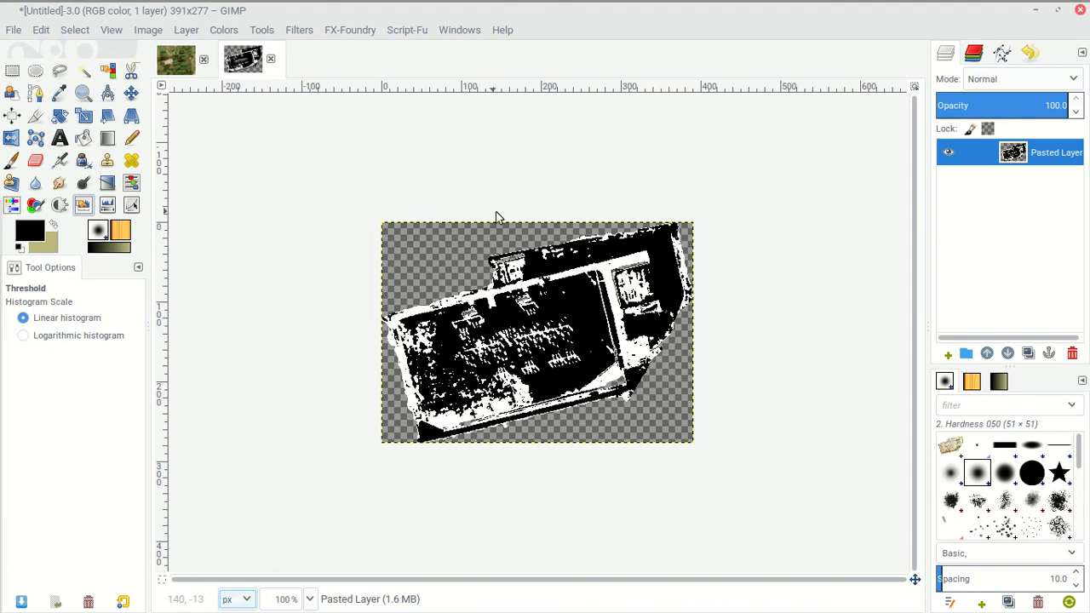
pyautogui.moveTo(521, 1)
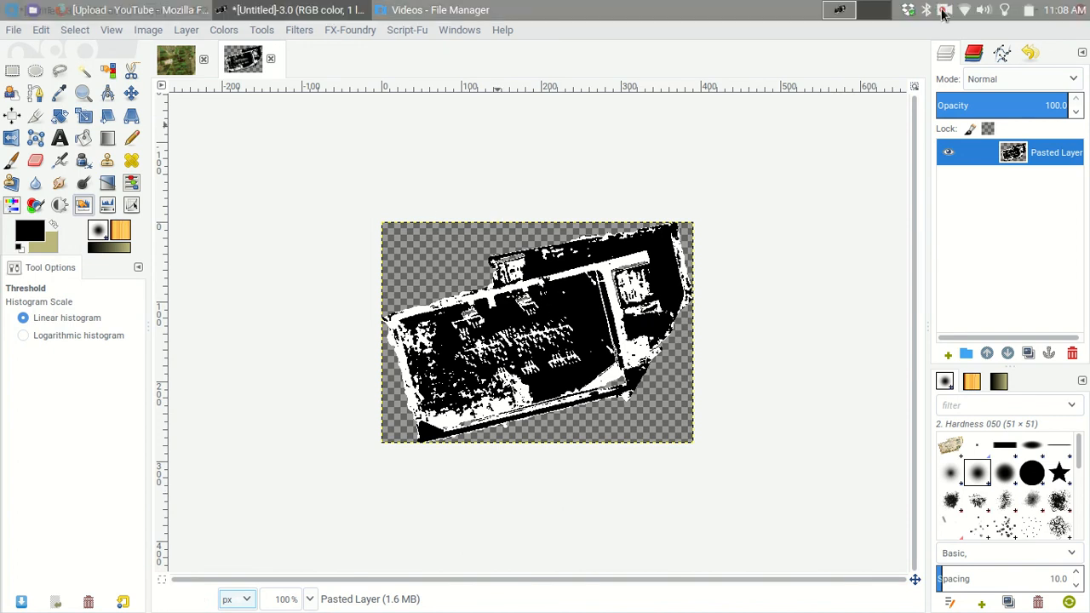